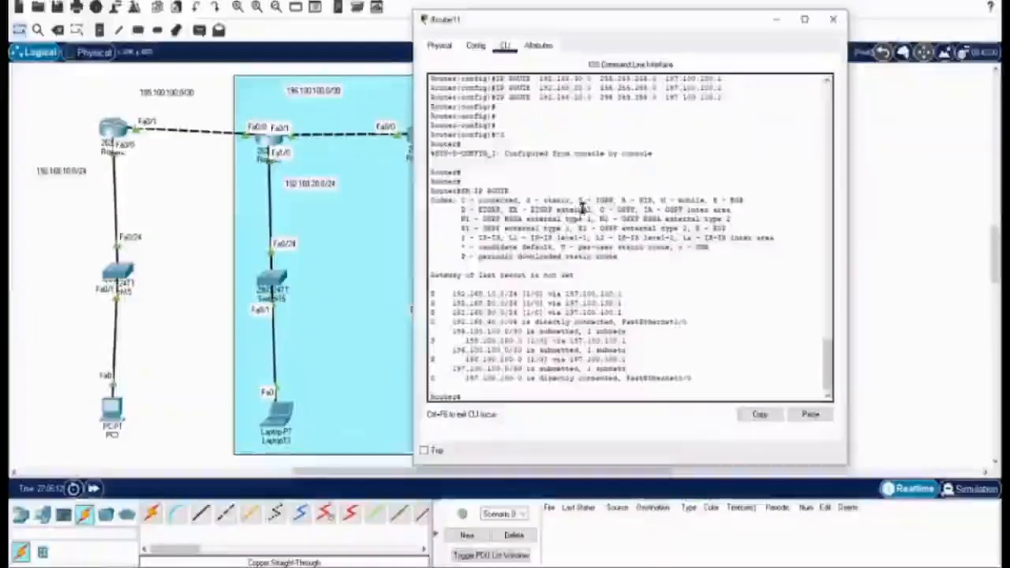
Examine Router11's routing table, checking the static routes, their next-hop addresses and the directly connected FastEthernet interfaces
left_click_drag(695, 380, 430, 291)
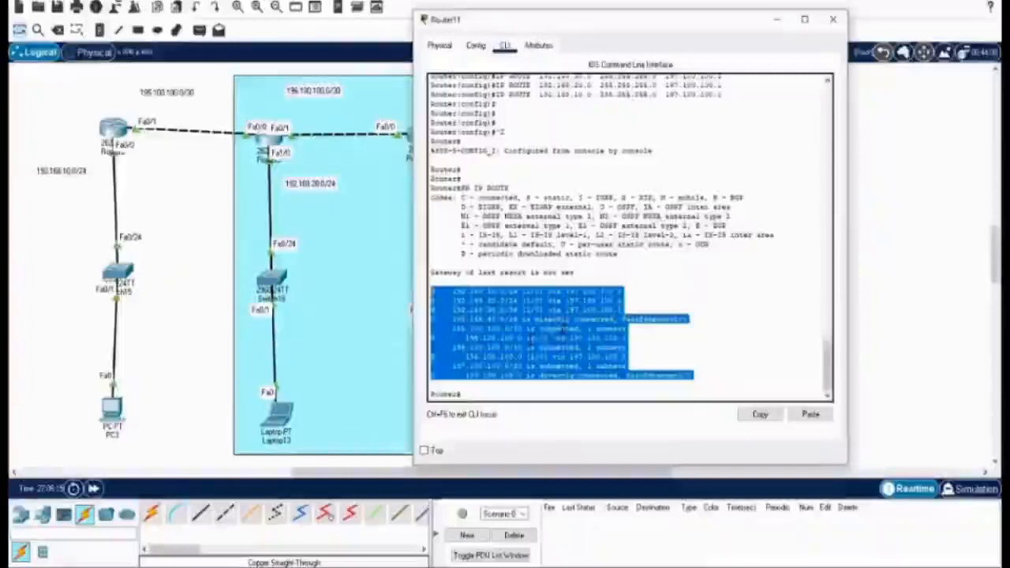
left_click(514, 328)
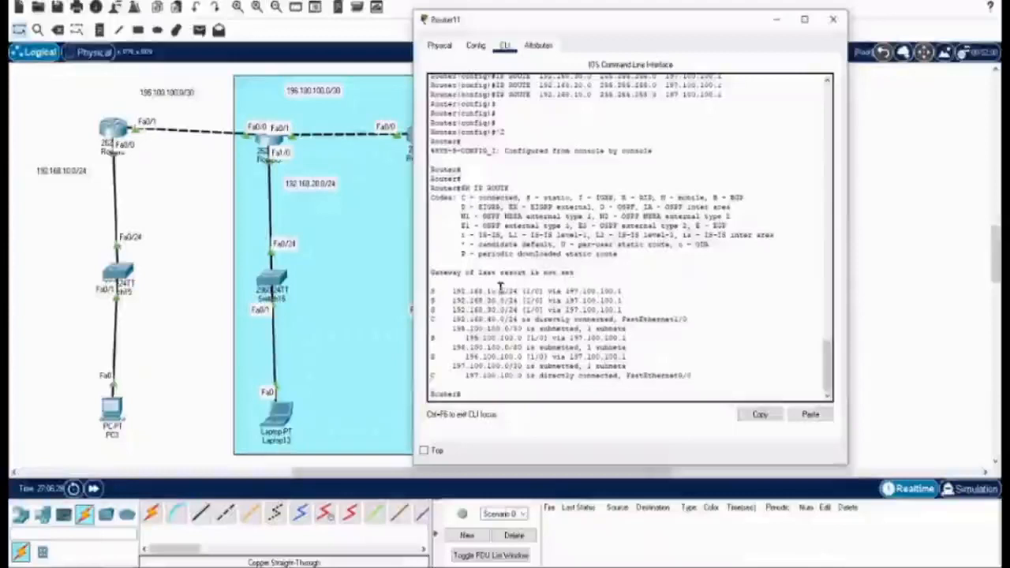
left_click_drag(452, 291, 517, 292)
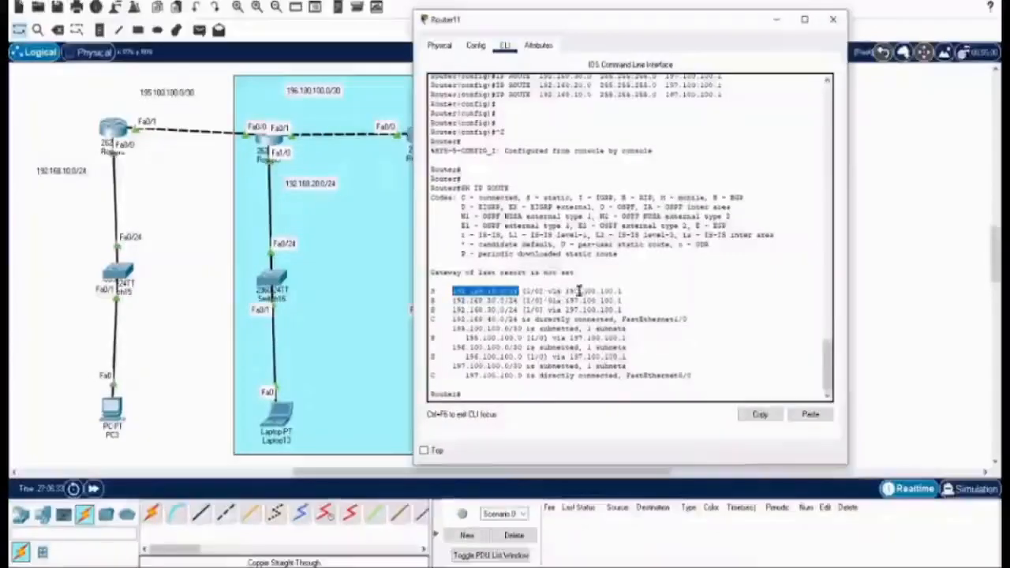
left_click_drag(566, 291, 629, 293)
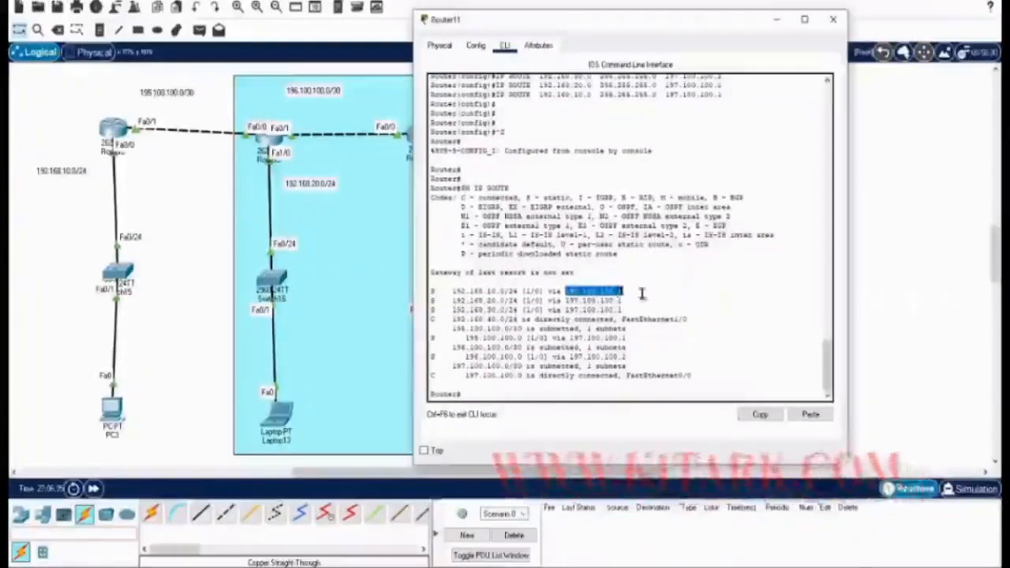
left_click(637, 297)
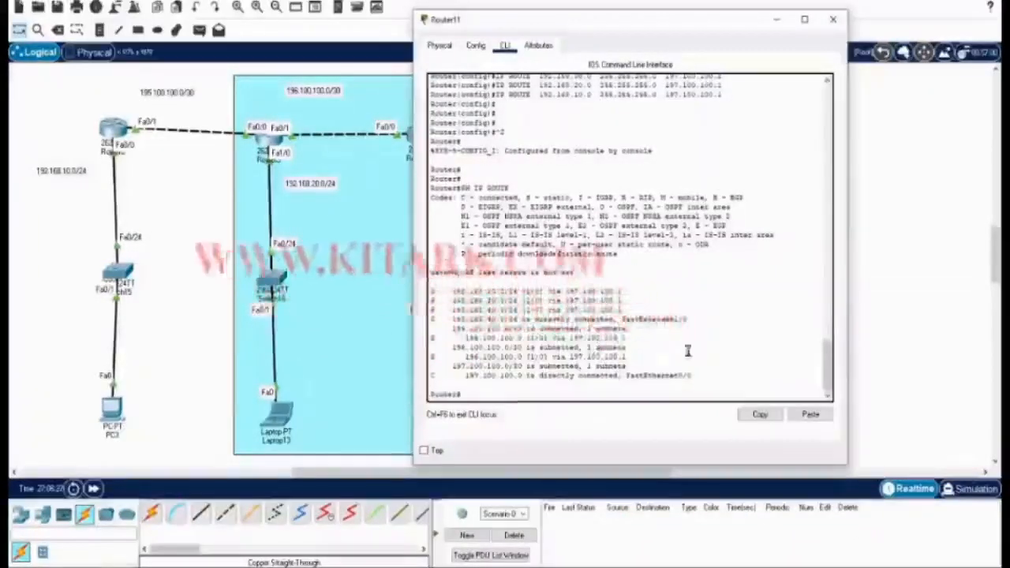
left_click_drag(622, 320, 687, 320)
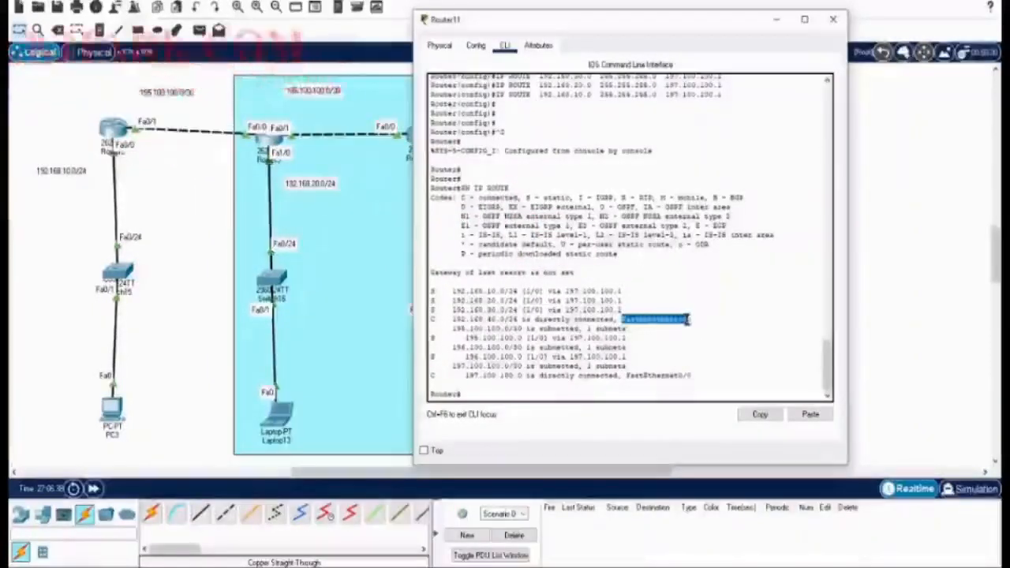
left_click_drag(626, 376, 694, 376)
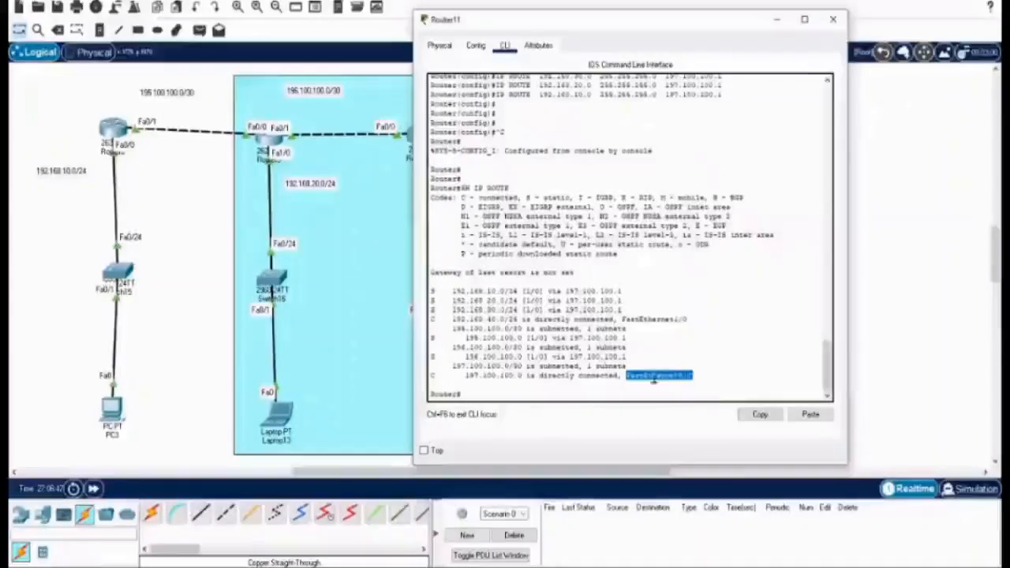
left_click(172, 367)
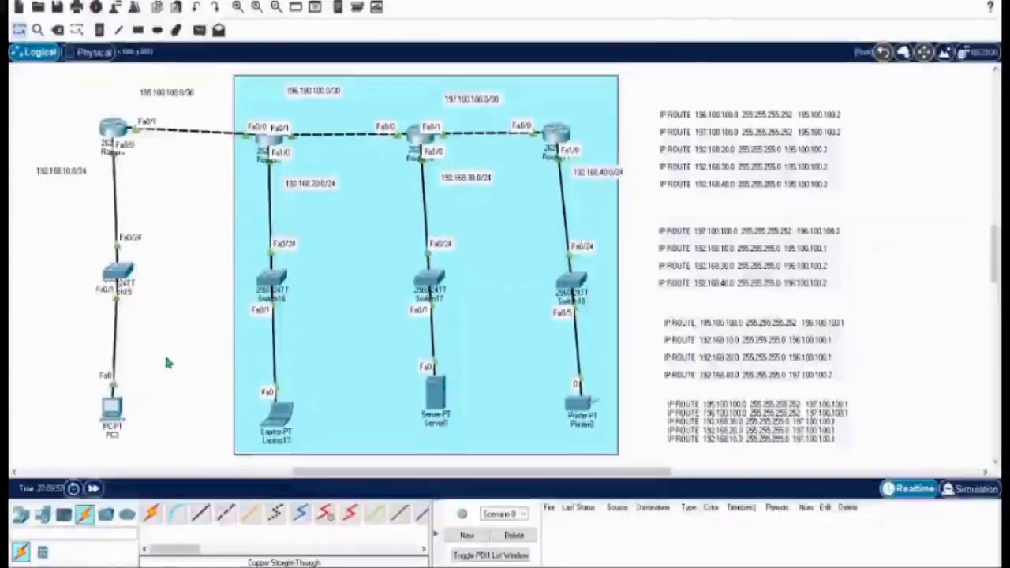
Open the command prompt on PC3 and ping 192.168.40.5
mouse_move(111, 412)
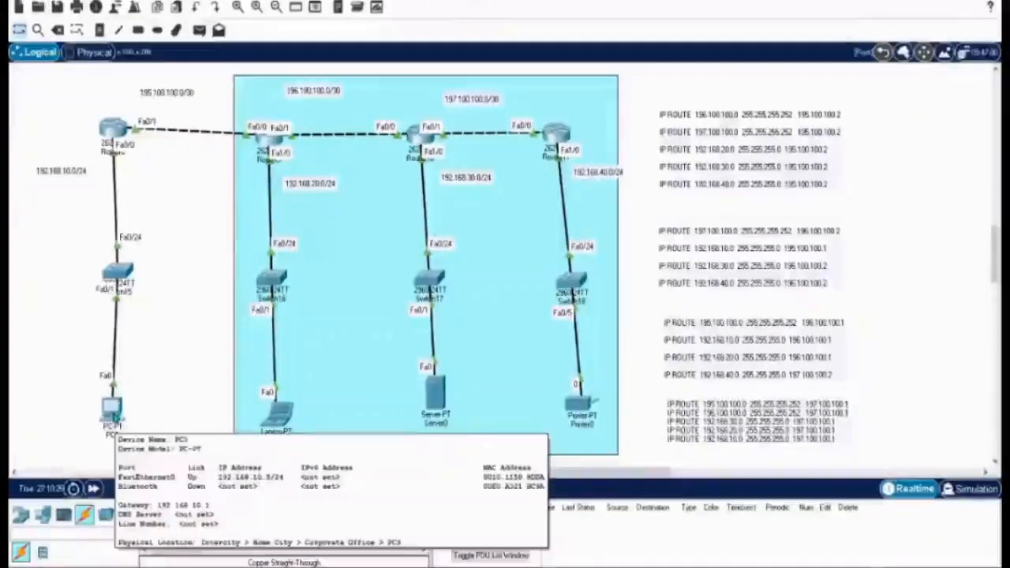
left_click(111, 408)
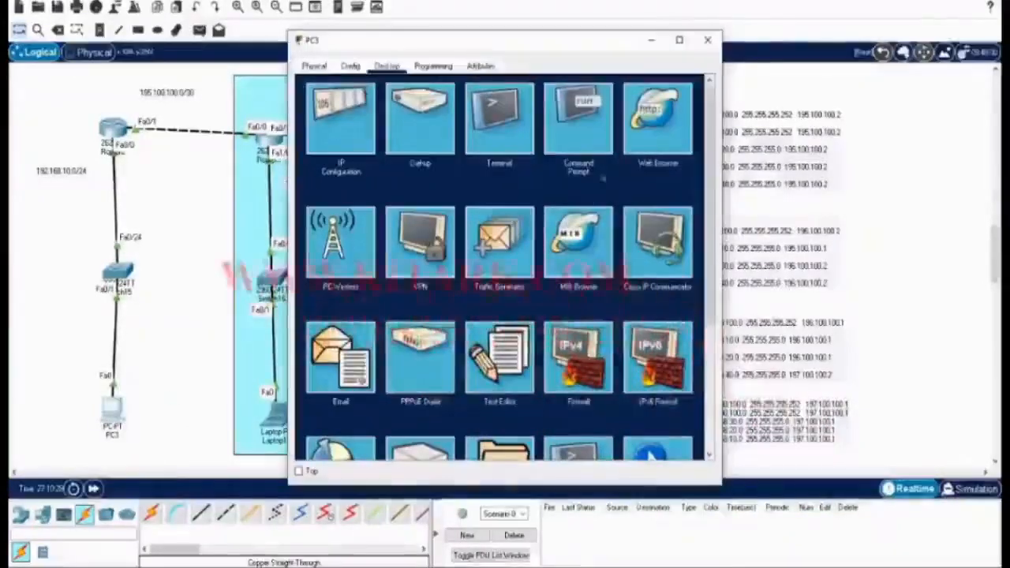
left_click(578, 118)
left_click(442, 378)
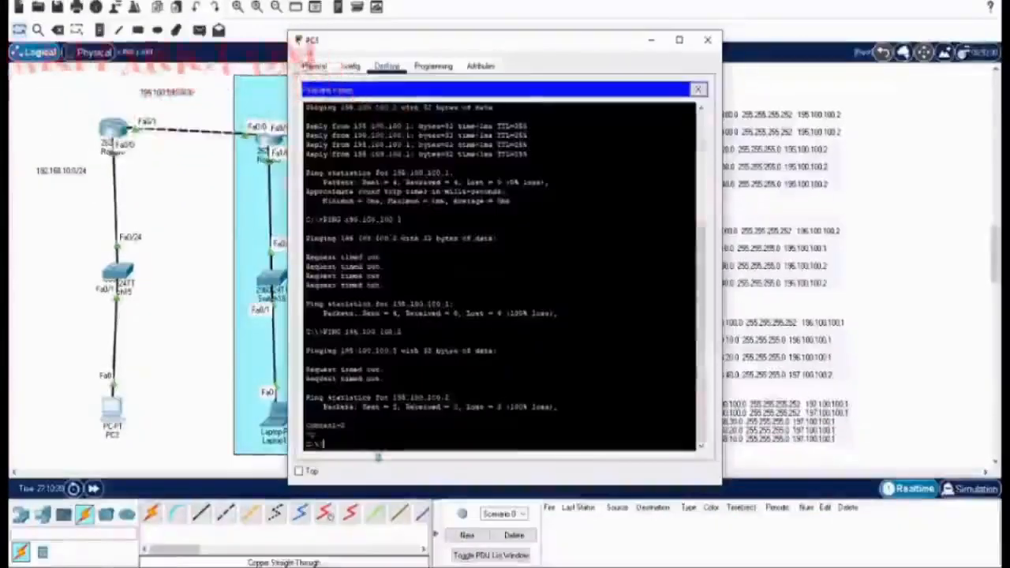
type("ssh 192.16")
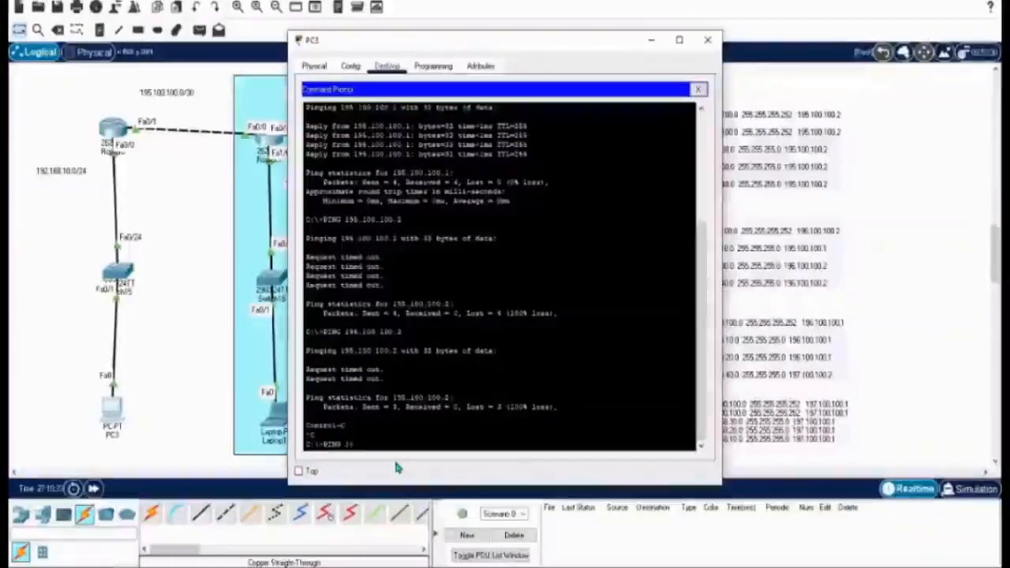
type("8")
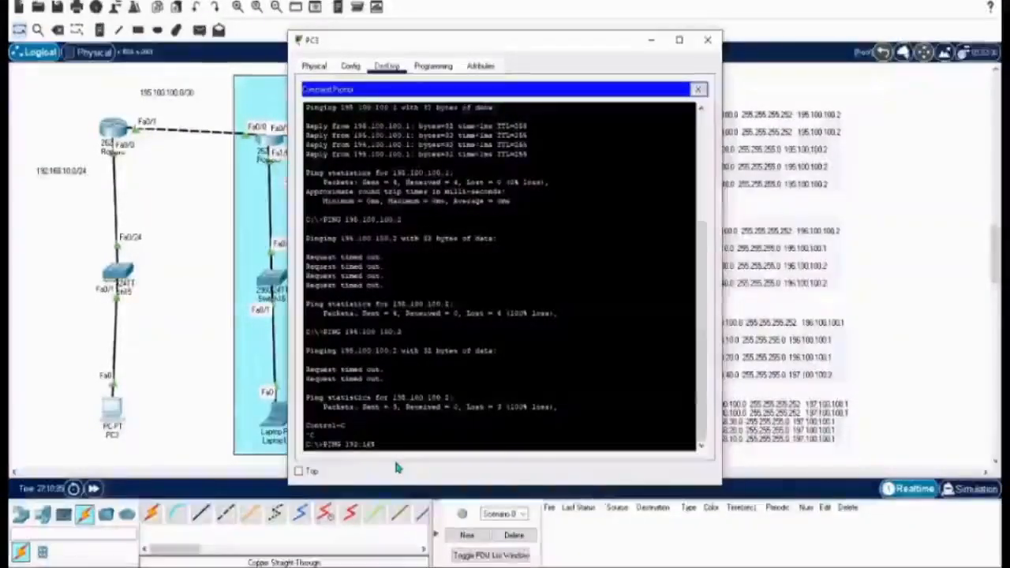
type(".60.6")
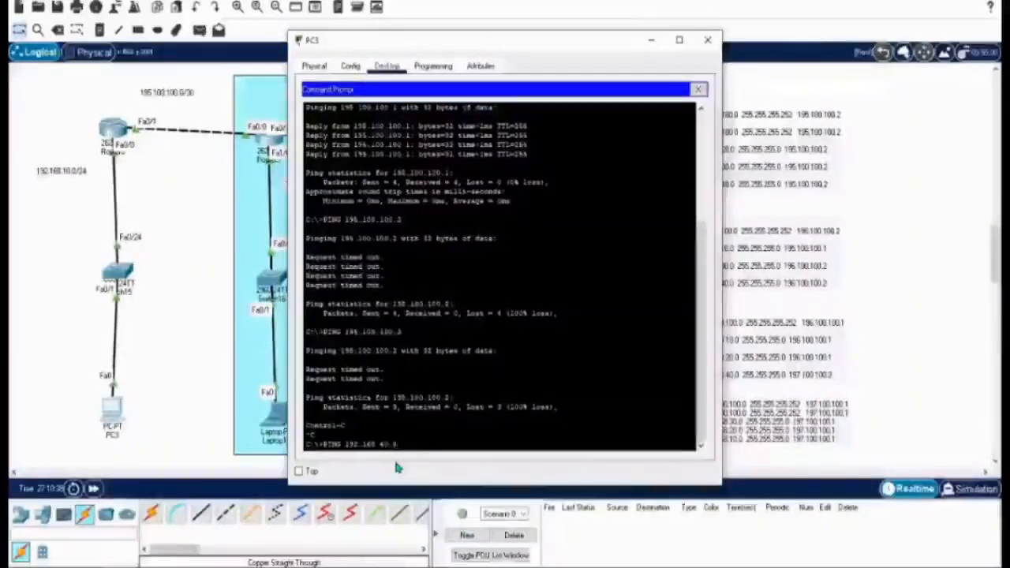
key("Return")
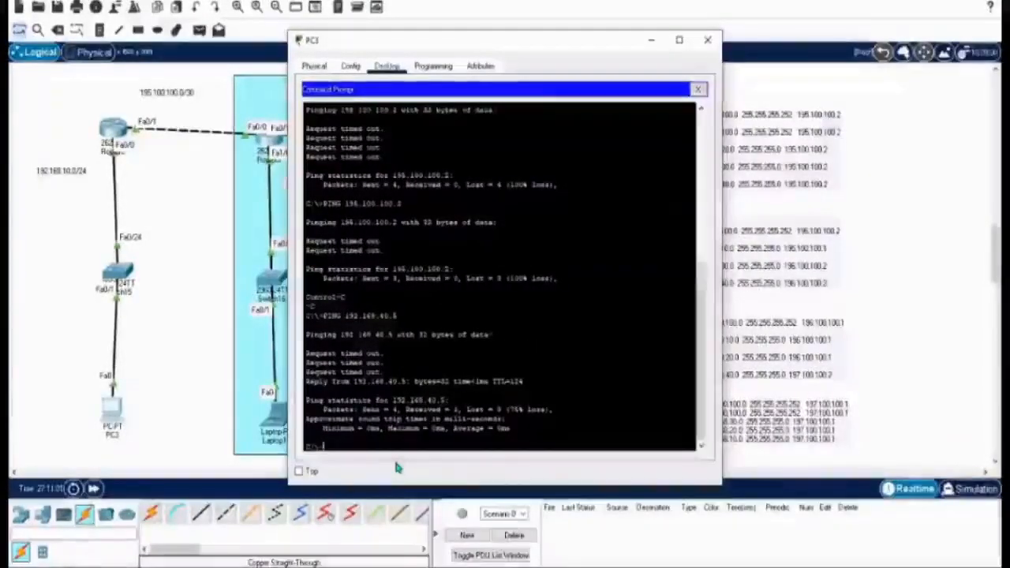
Review the ping output for 192.168.40.5 and repeat the ping to that address twice from PC3
left_click_drag(385, 373, 301, 356)
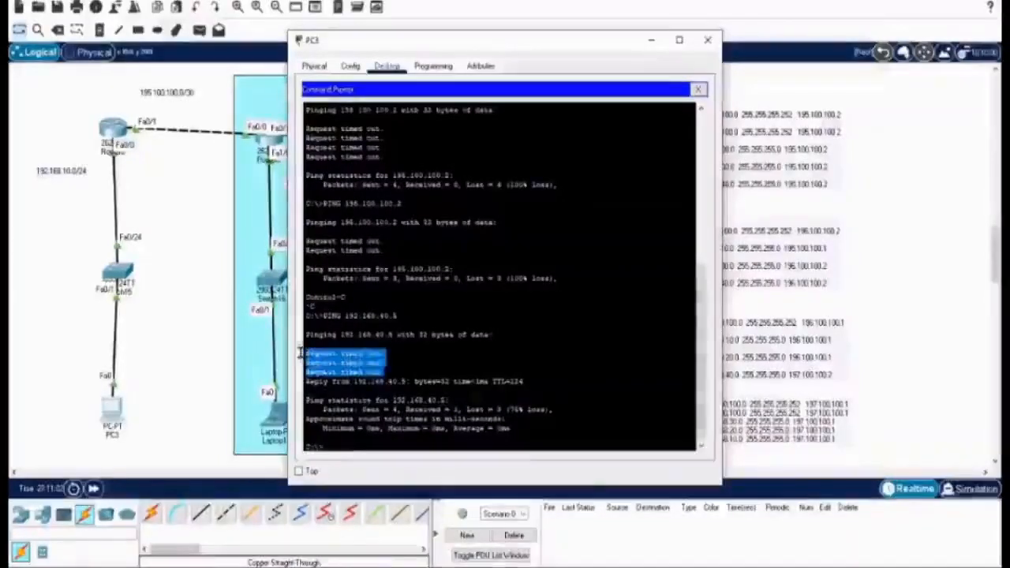
left_click_drag(523, 382, 306, 382)
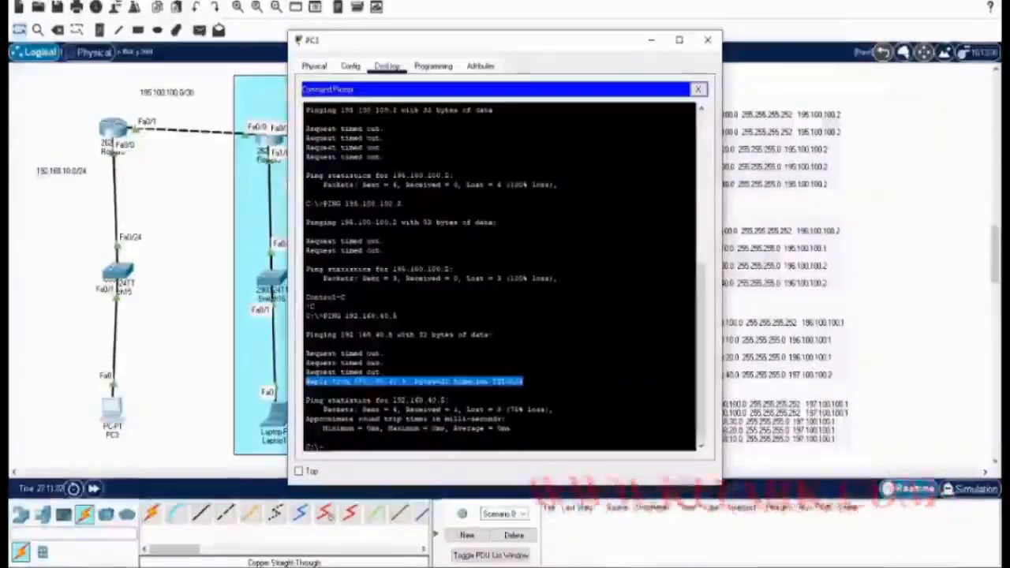
left_click_drag(545, 46, 733, 47)
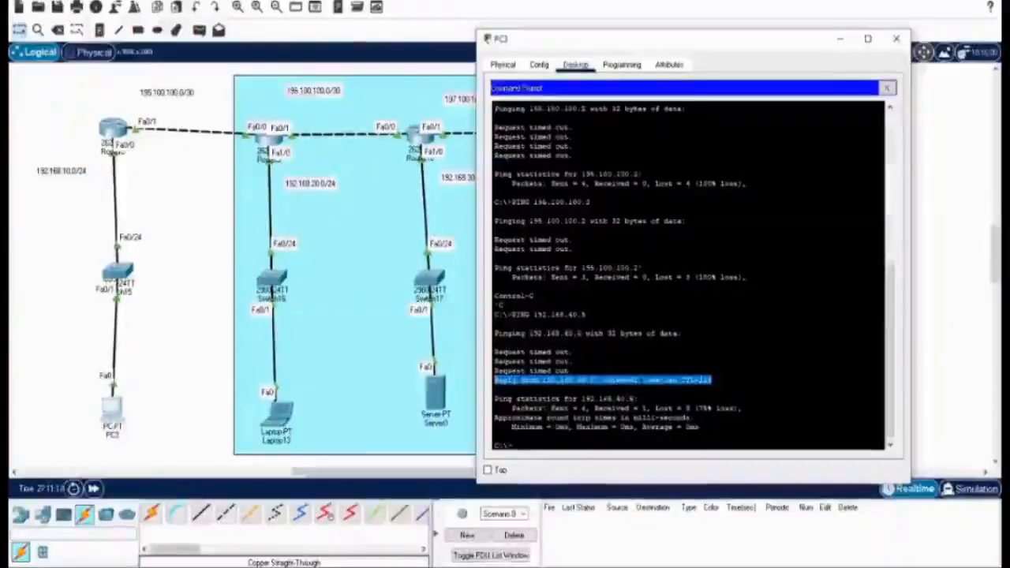
left_click_drag(600, 380, 543, 380)
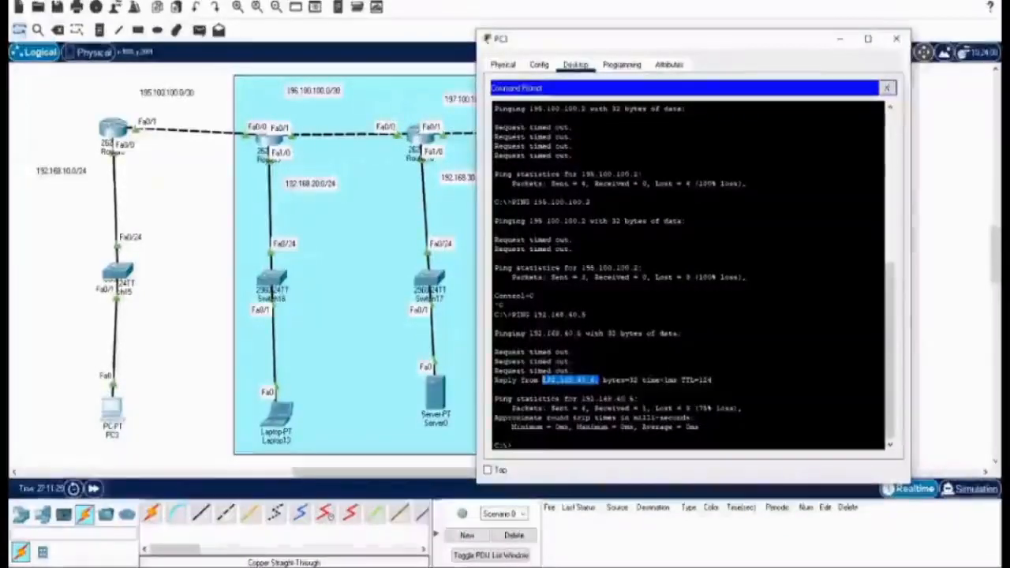
left_click_drag(574, 371, 503, 352)
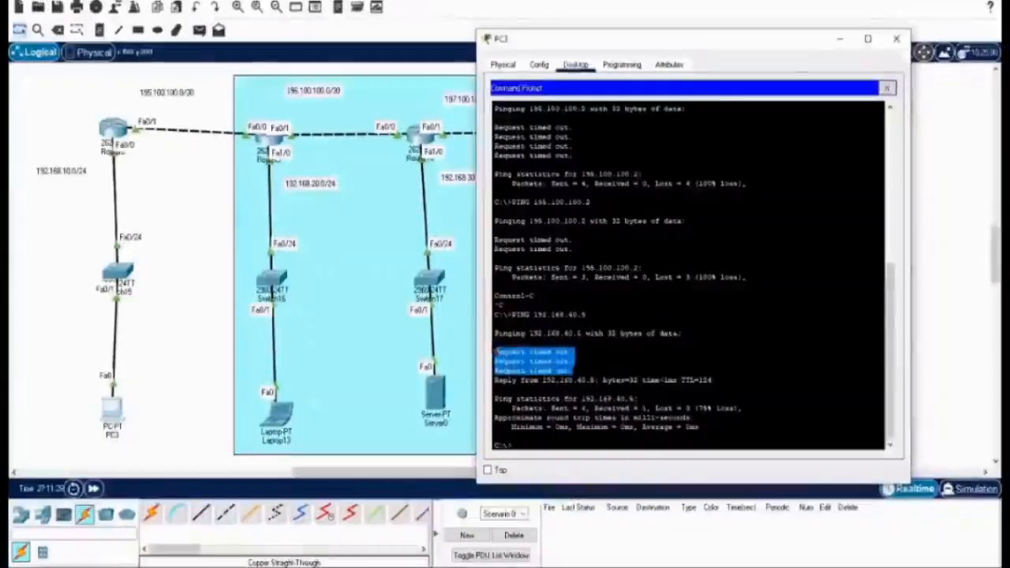
left_click(519, 446)
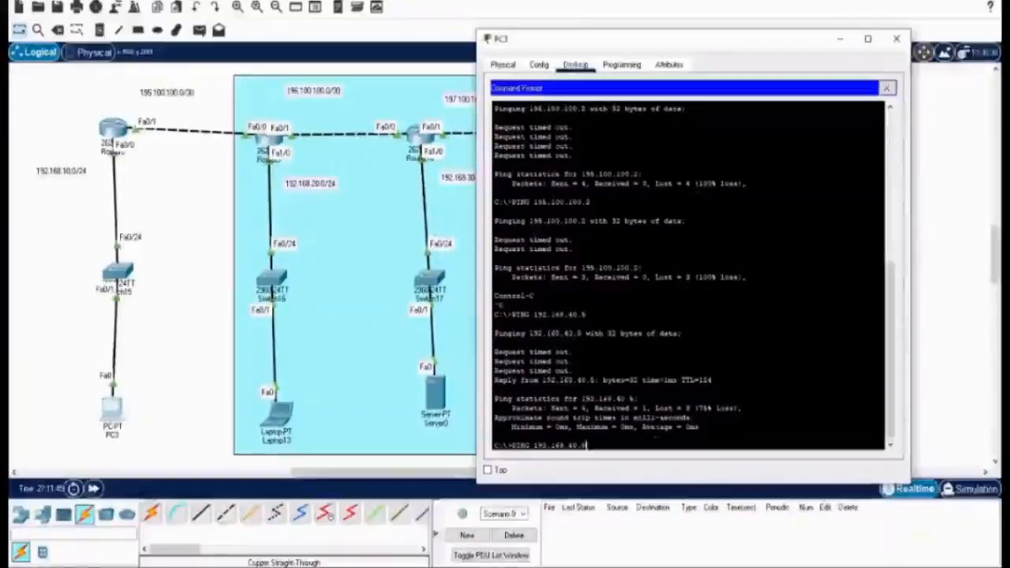
key("Return")
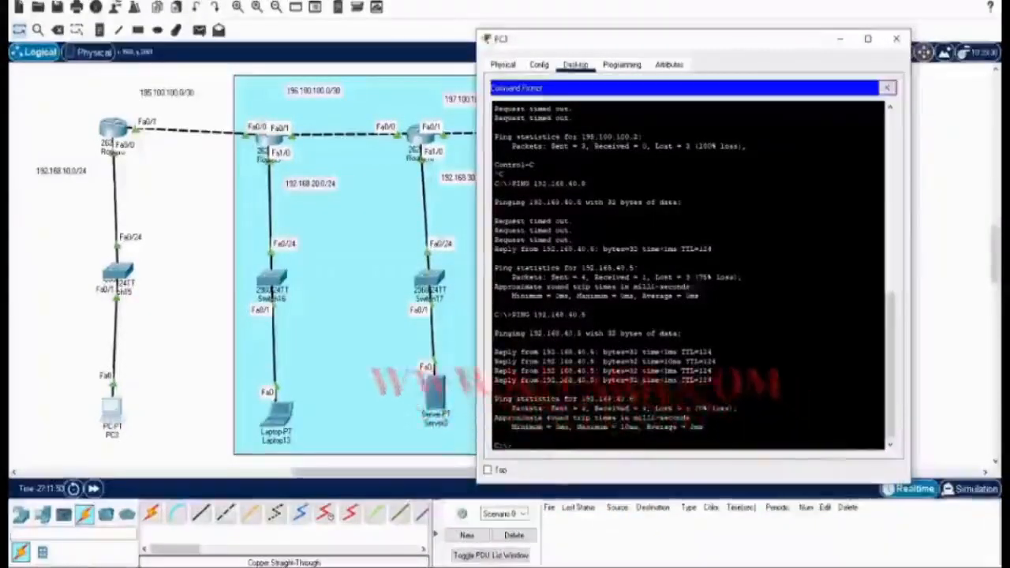
key("Return")
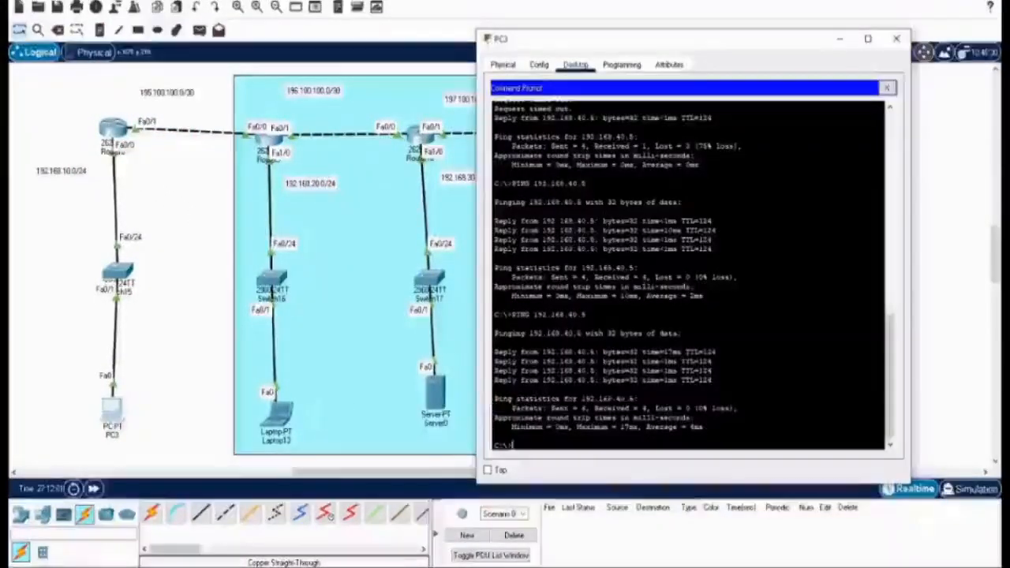
Ping 192.168.30.5 from PC3 by reusing the previous ping command with the new address
key("Up")
key("BackSpace")
key("BackSpace")
key("BackSpace")
key("BackSpace")
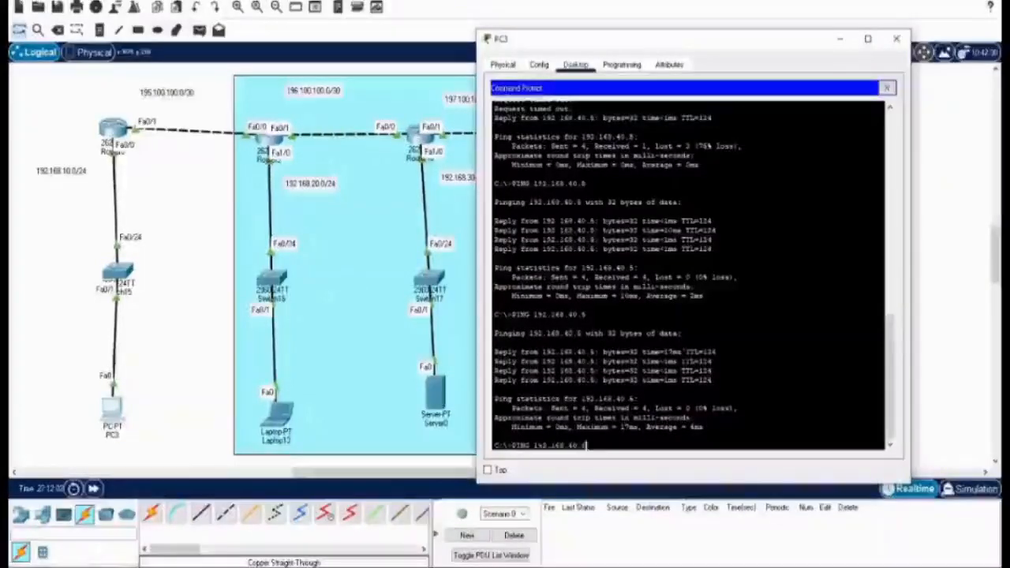
type("20.5")
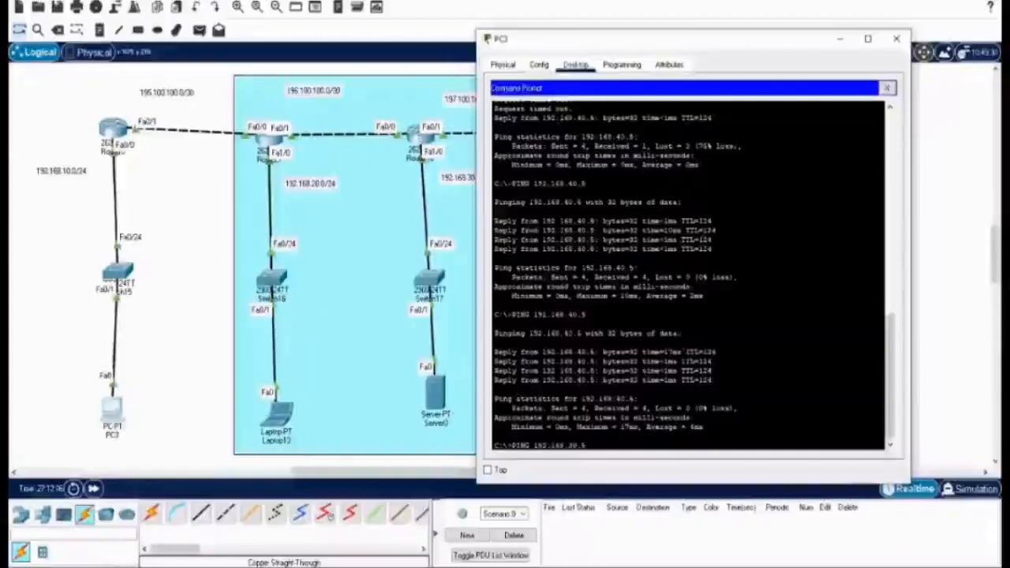
key("Return")
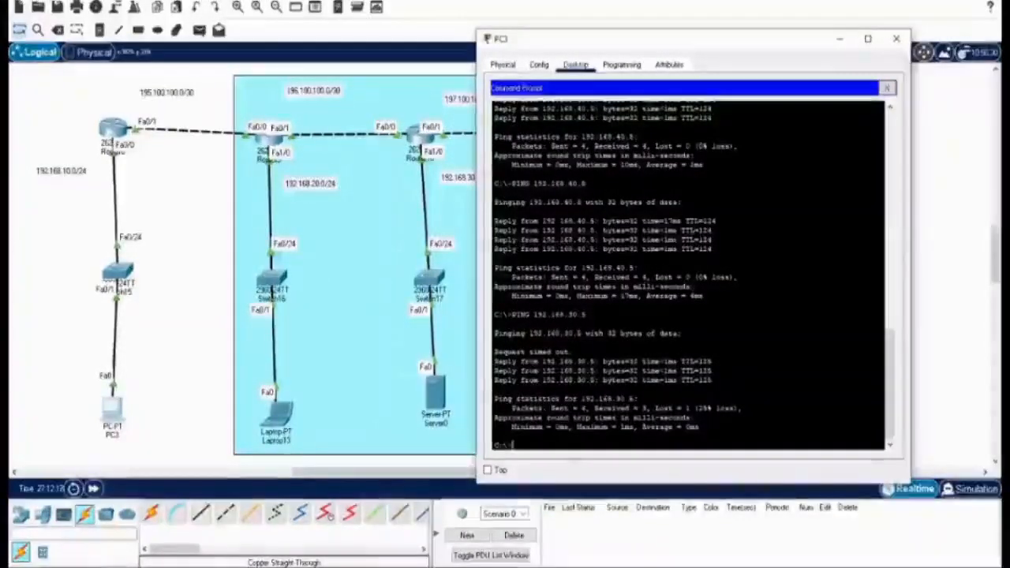
Review the ping output, repeat the ping to 192.168.30.5 and close PC3's window
left_click_drag(574, 352, 555, 352)
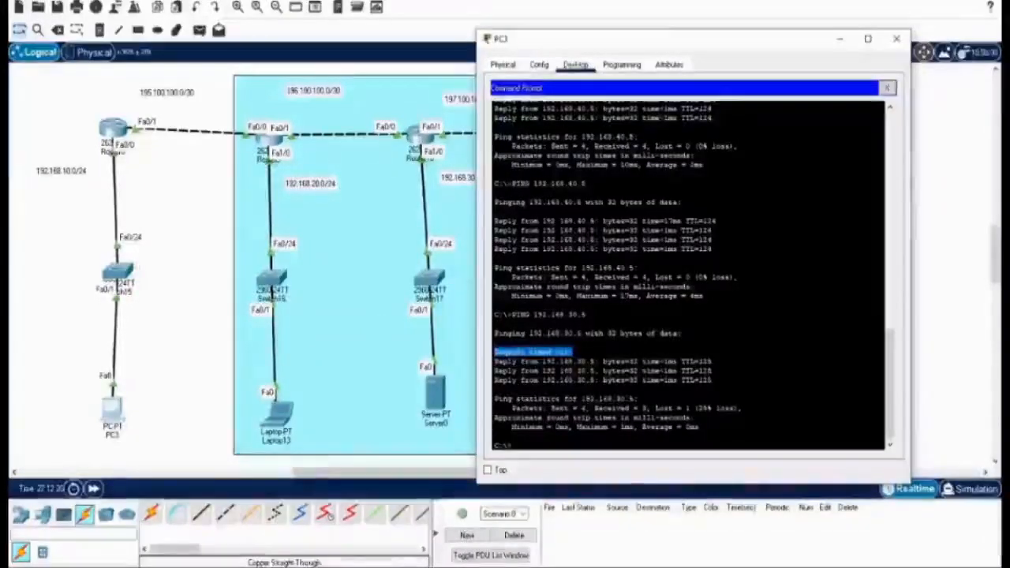
left_click_drag(714, 372, 579, 371)
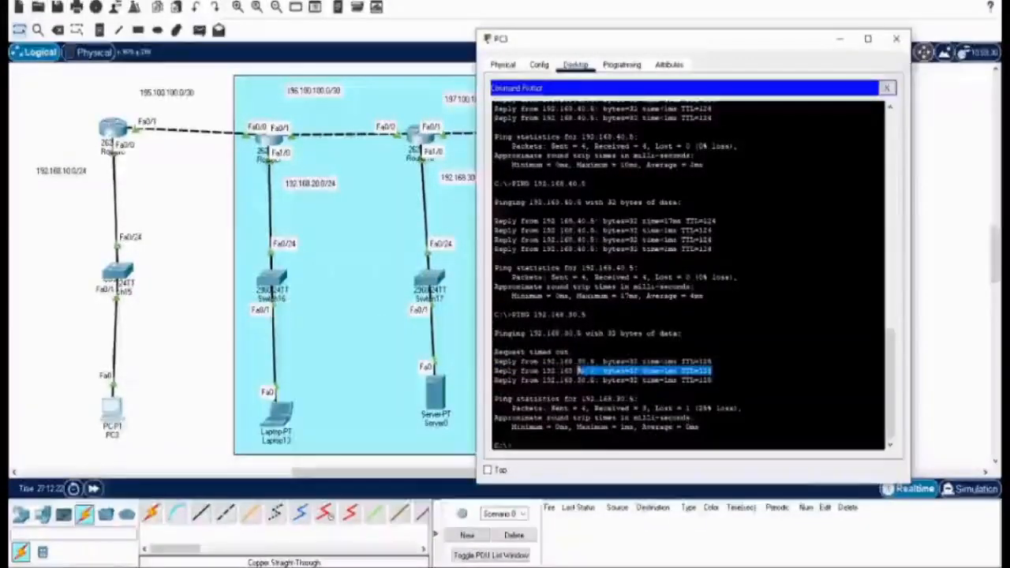
left_click(579, 371)
key("Up")
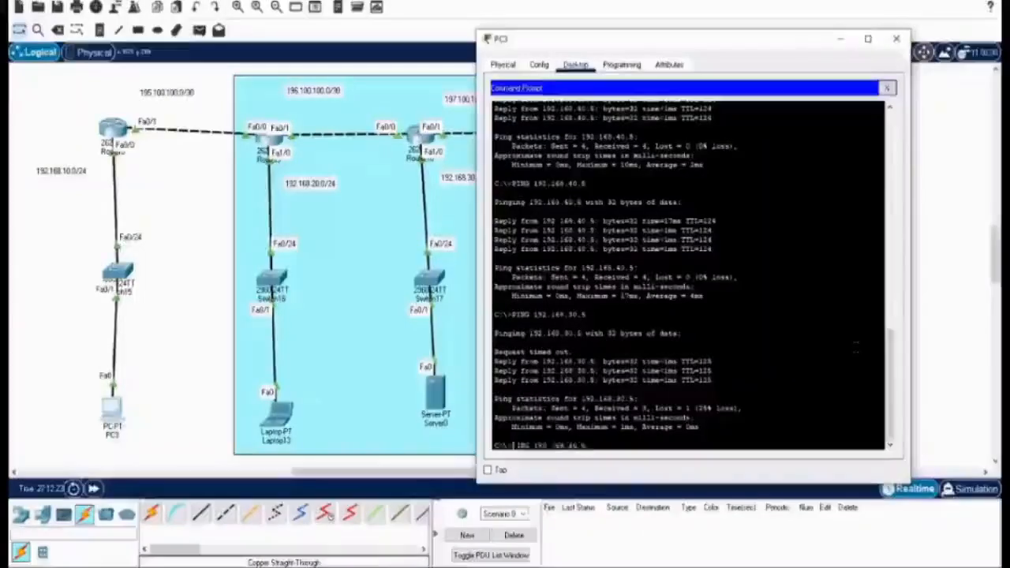
key("Return")
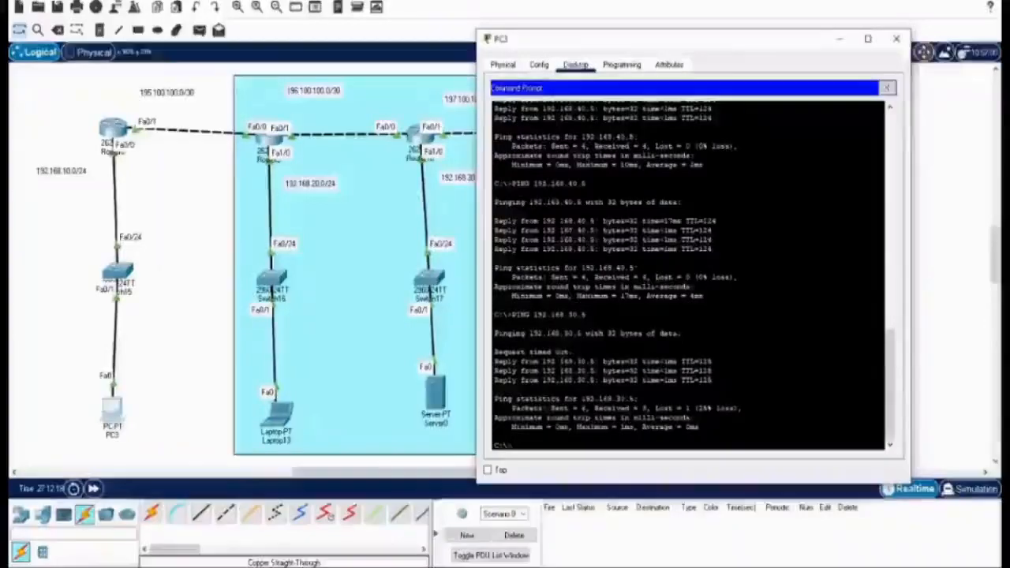
left_click_drag(574, 352, 541, 352)
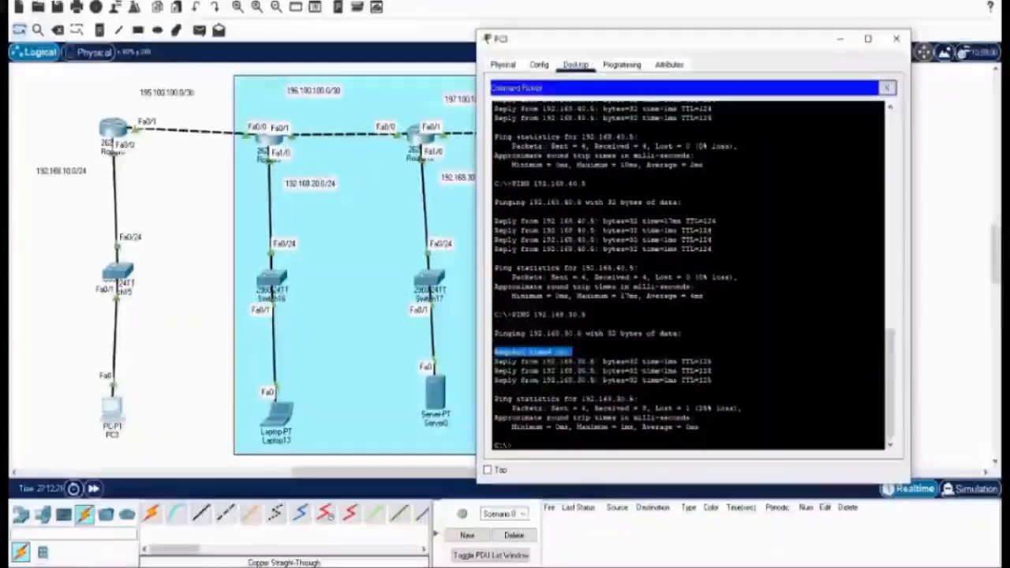
left_click_drag(714, 371, 636, 361)
left_click(856, 348)
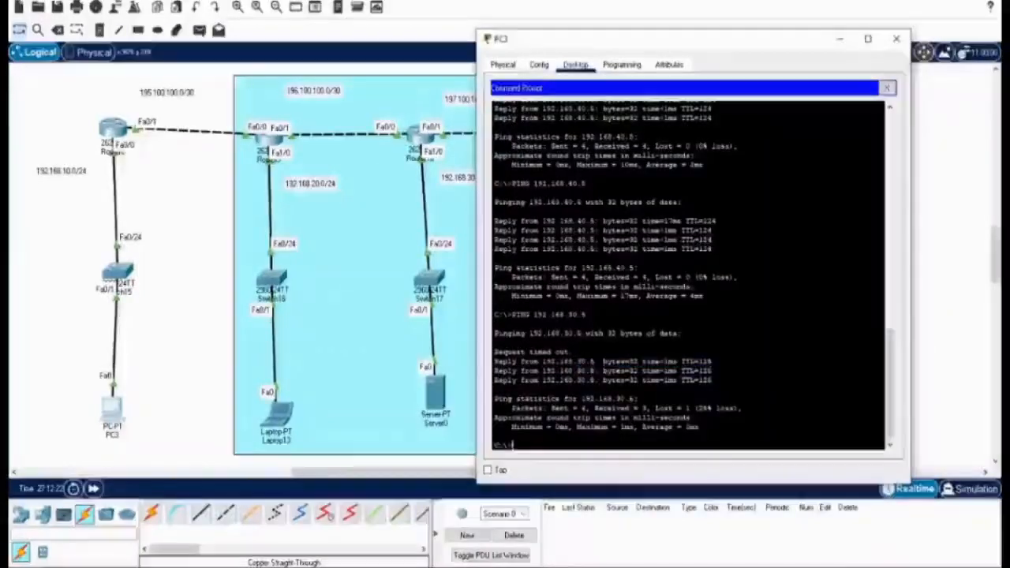
key("Up")
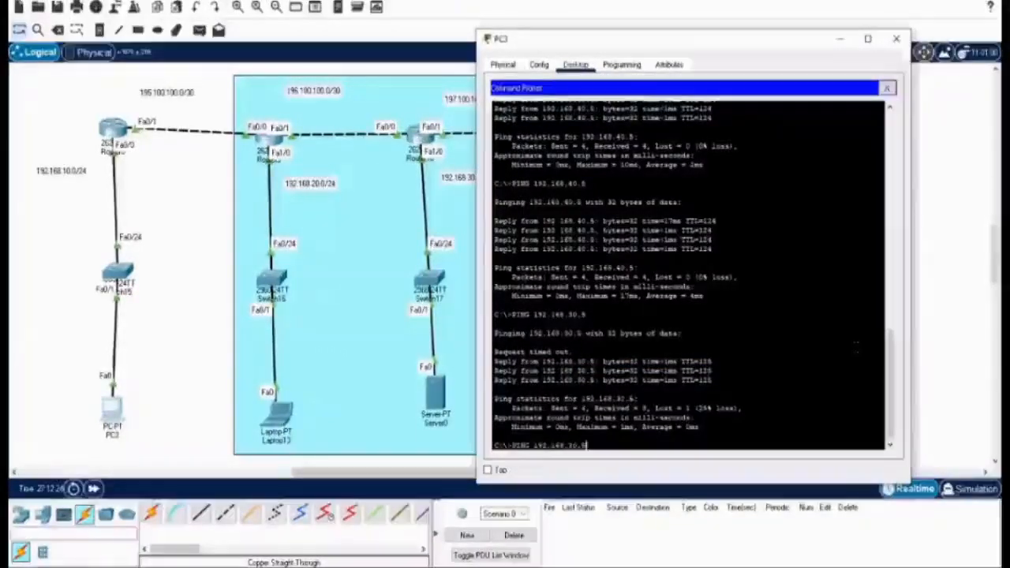
key("Return")
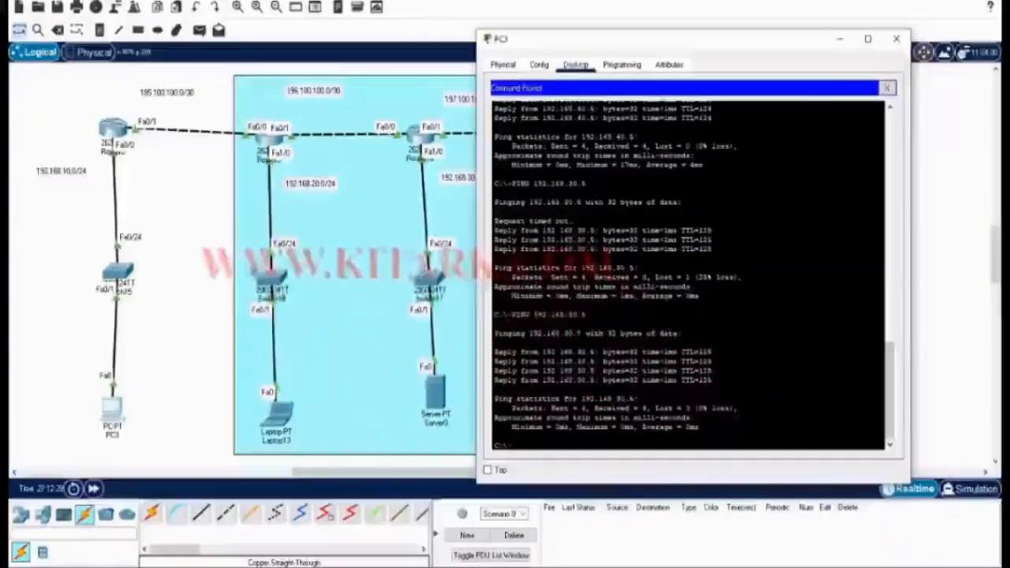
left_click(897, 40)
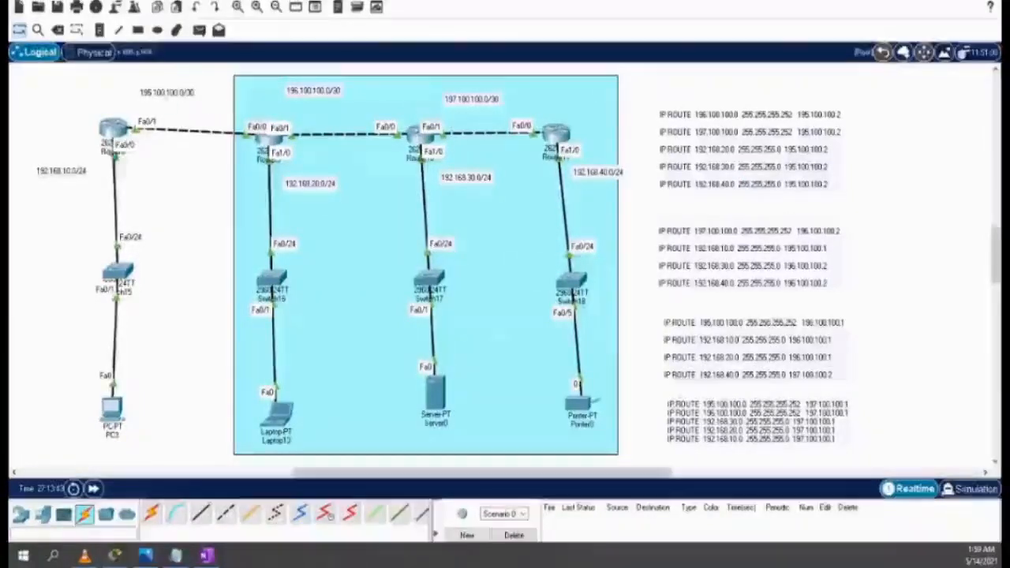
Open the command line of the router serving 192.168.10.0/24, enter privileged mode and display the running configuration
left_click(113, 129)
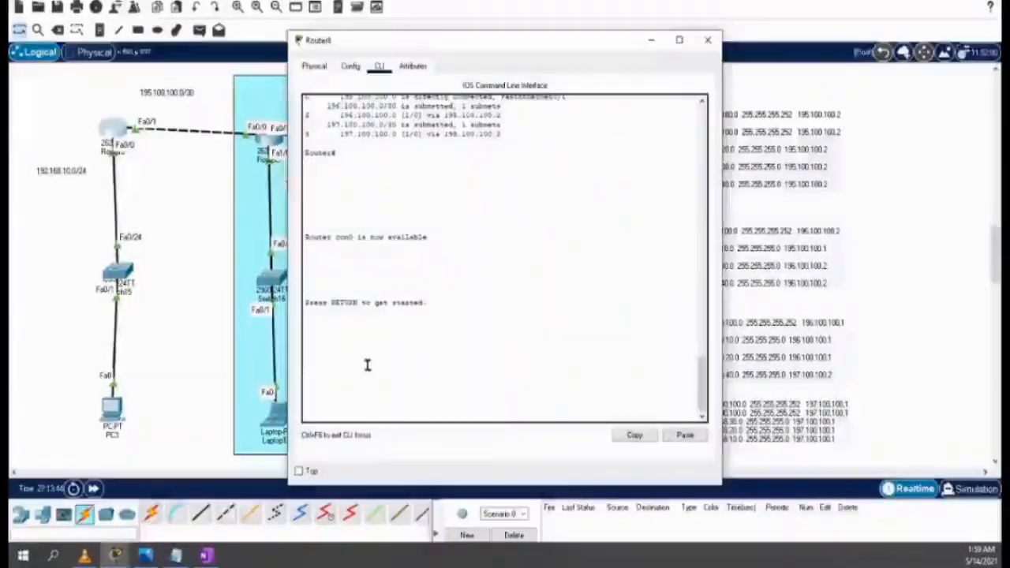
key("Return")
key("Return")
key("Return")
type("en")
key("Return")
key("Return")
type("SH RUN")
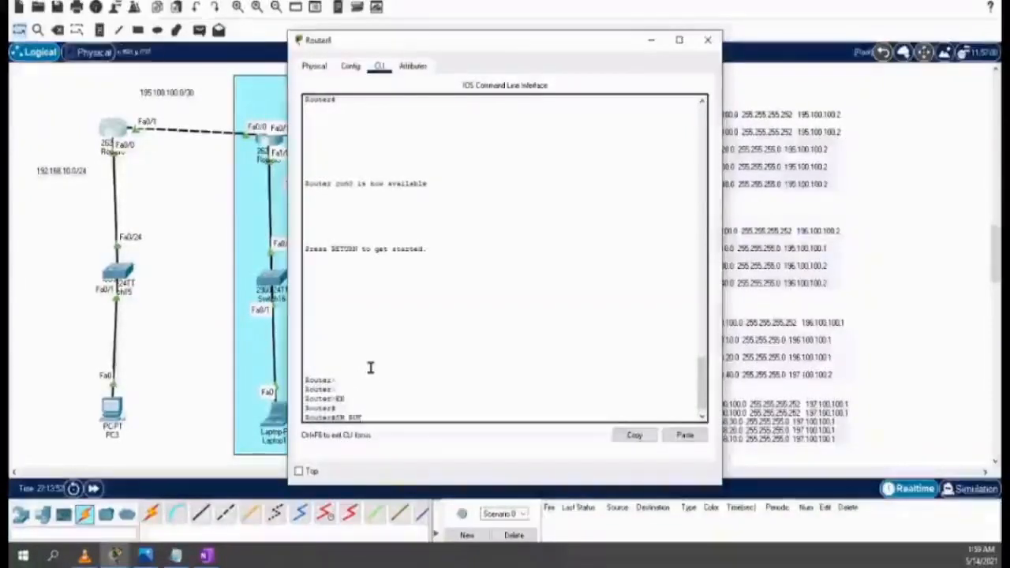
key("Return")
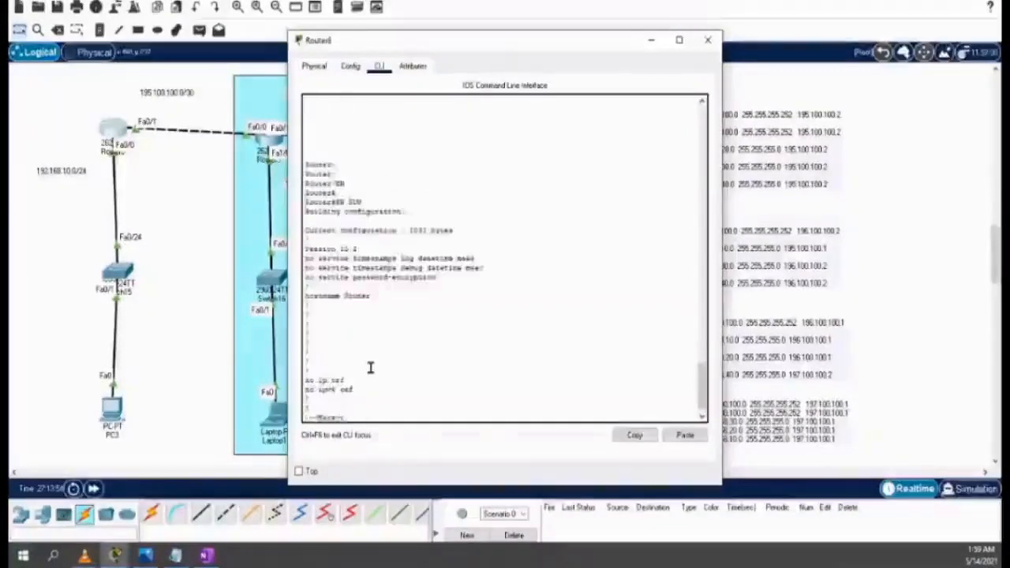
Page through the running configuration and examine the IP addresses of FastEthernet0/0 and FastEthernet0/1
key("space")
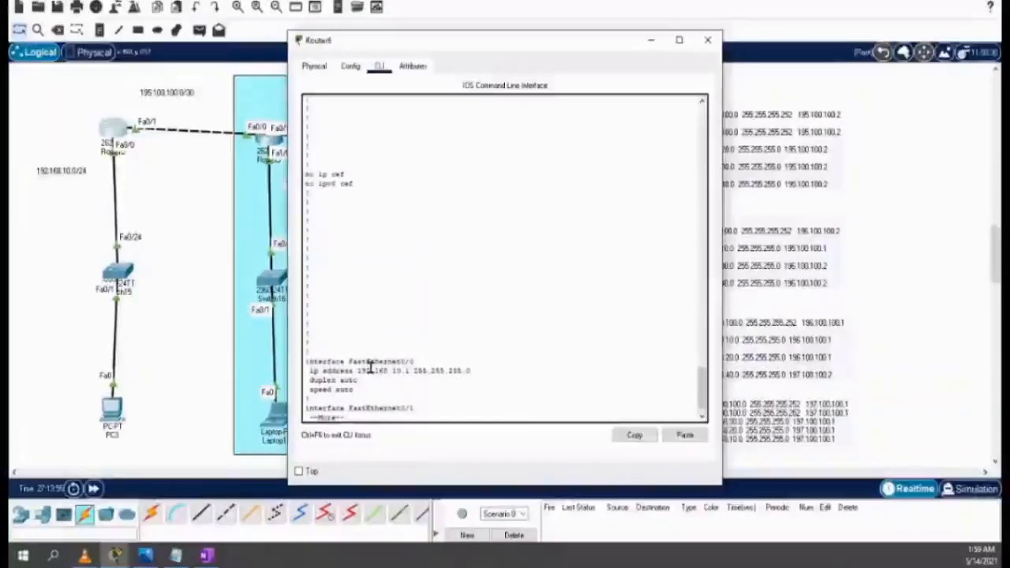
left_click_drag(347, 418, 309, 418)
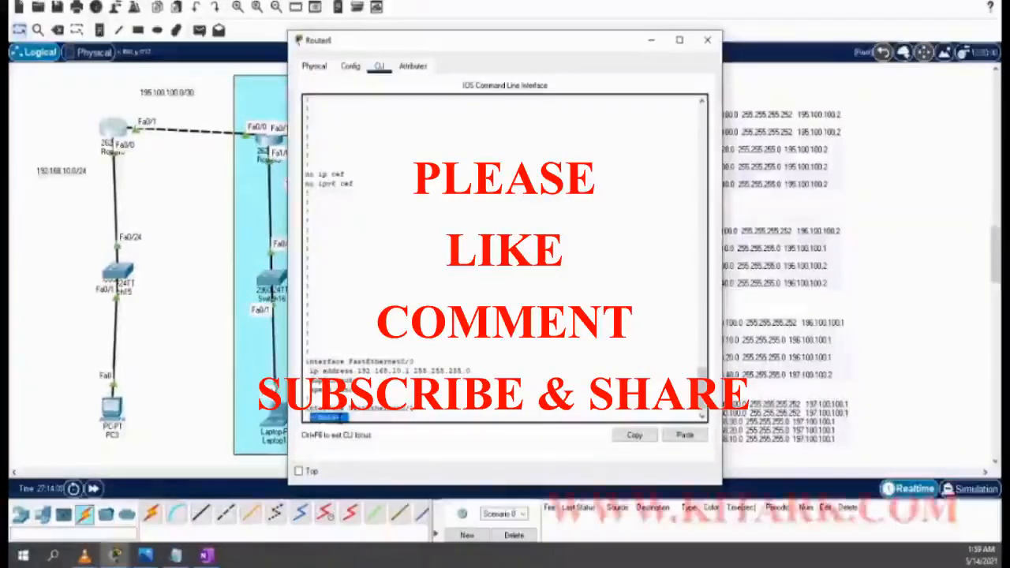
key("space")
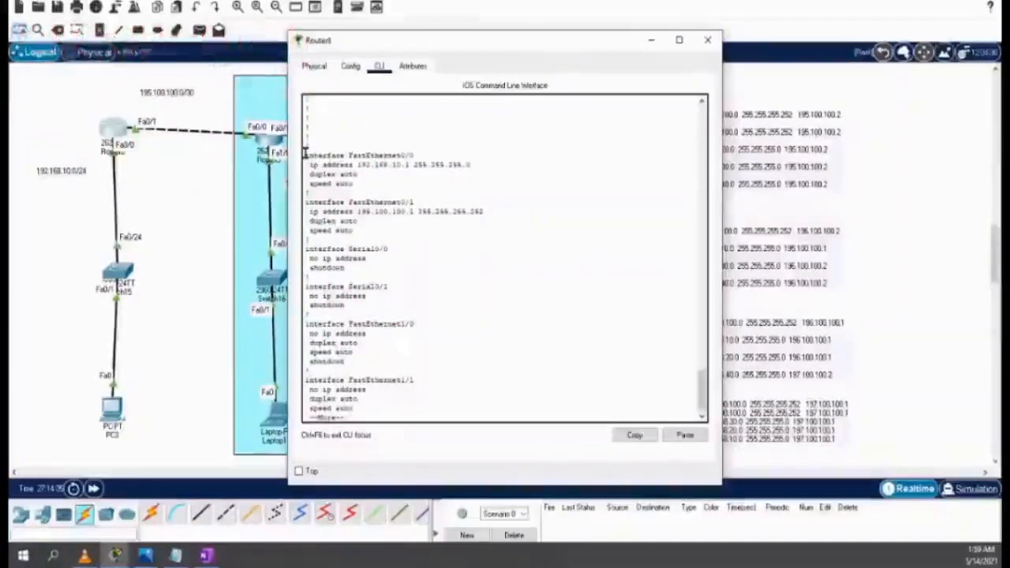
left_click_drag(305, 154, 406, 153)
left_click_drag(470, 165, 306, 164)
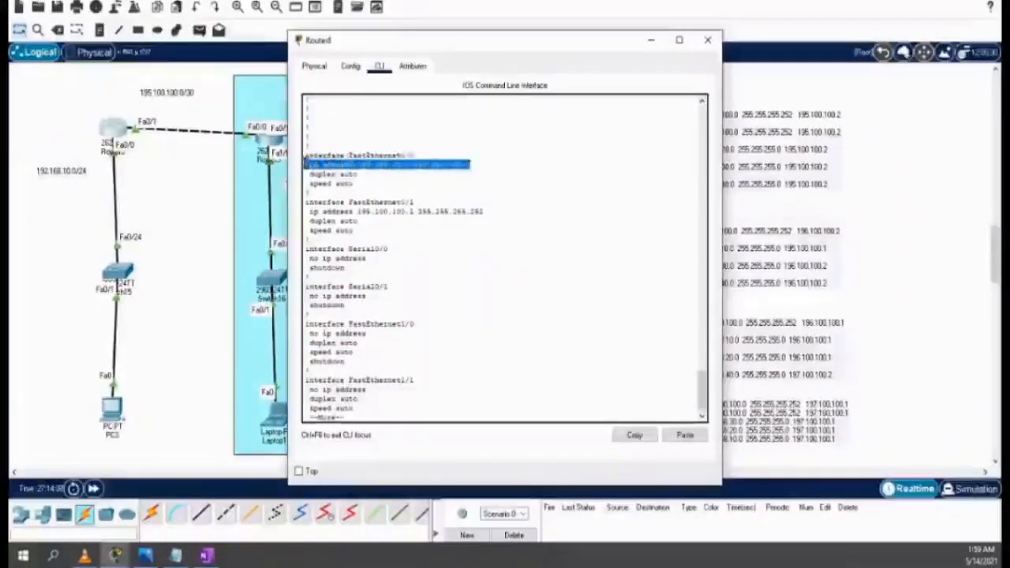
left_click_drag(483, 211, 336, 202)
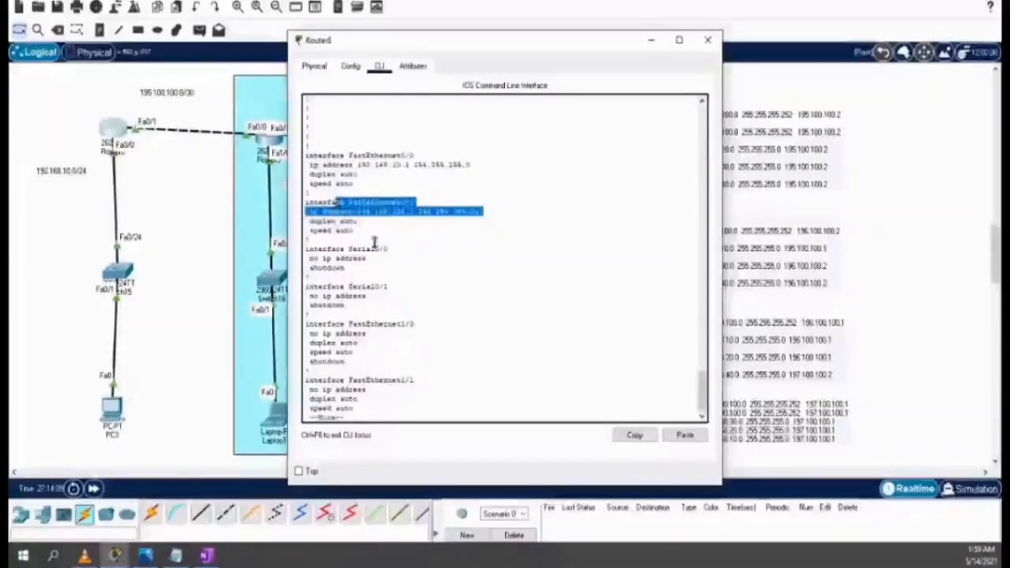
left_click(379, 247)
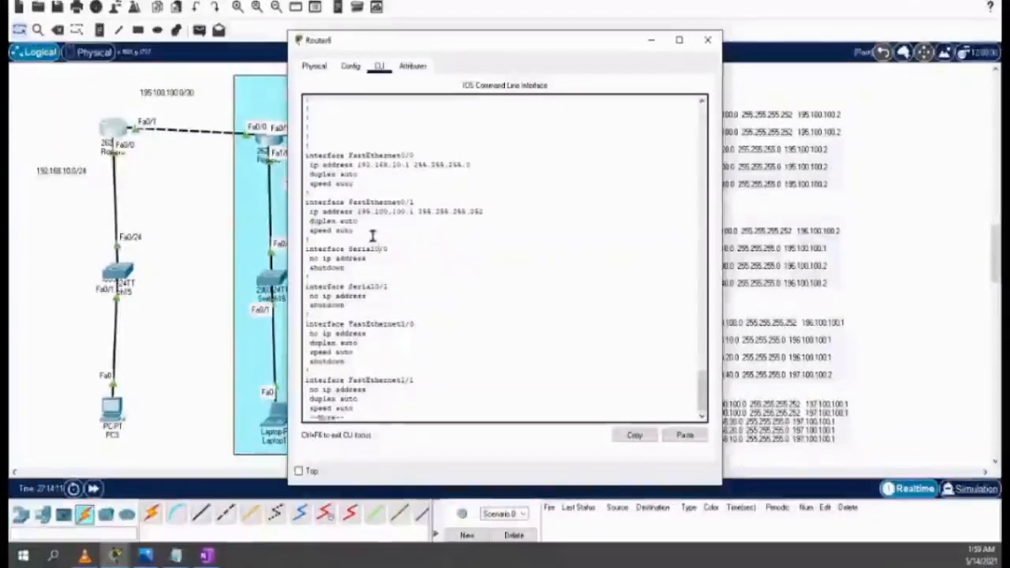
Review the static routes, copy the line "ip route 192.168.40.0 255.255.255.0 195.100.100.2" and page to the configuration's end
key("space")
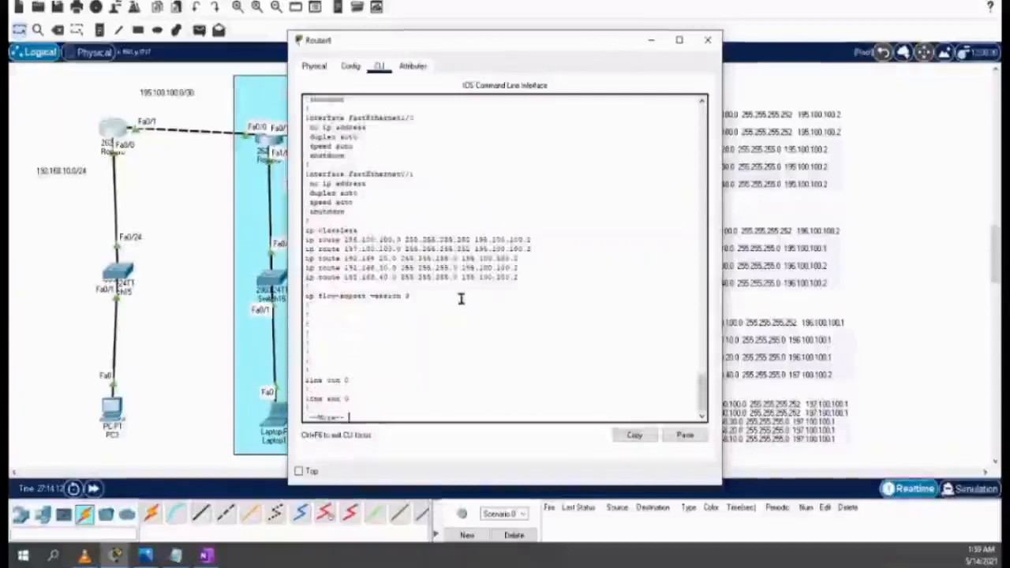
left_click_drag(308, 230, 524, 283)
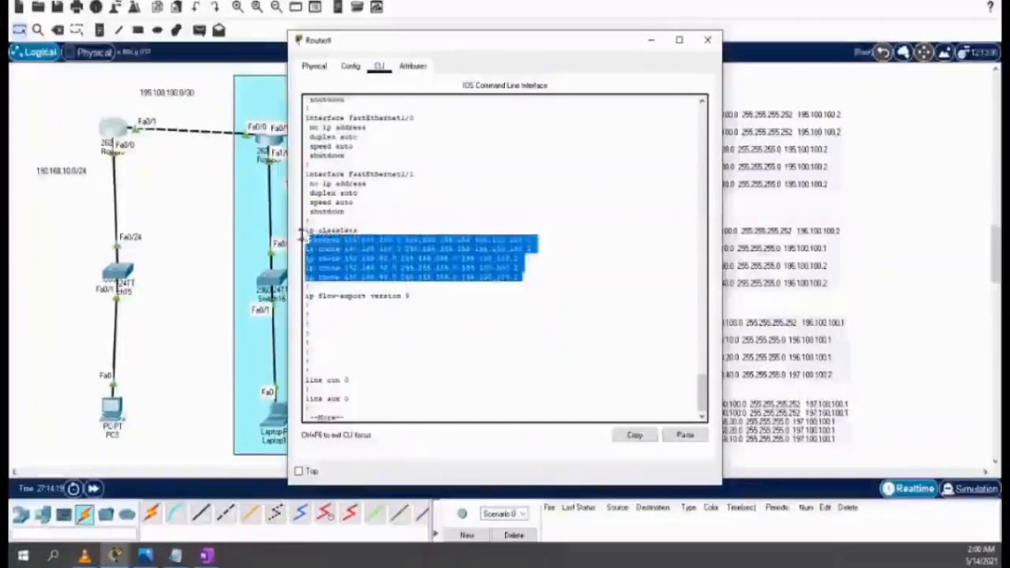
left_click_drag(302, 234, 305, 236)
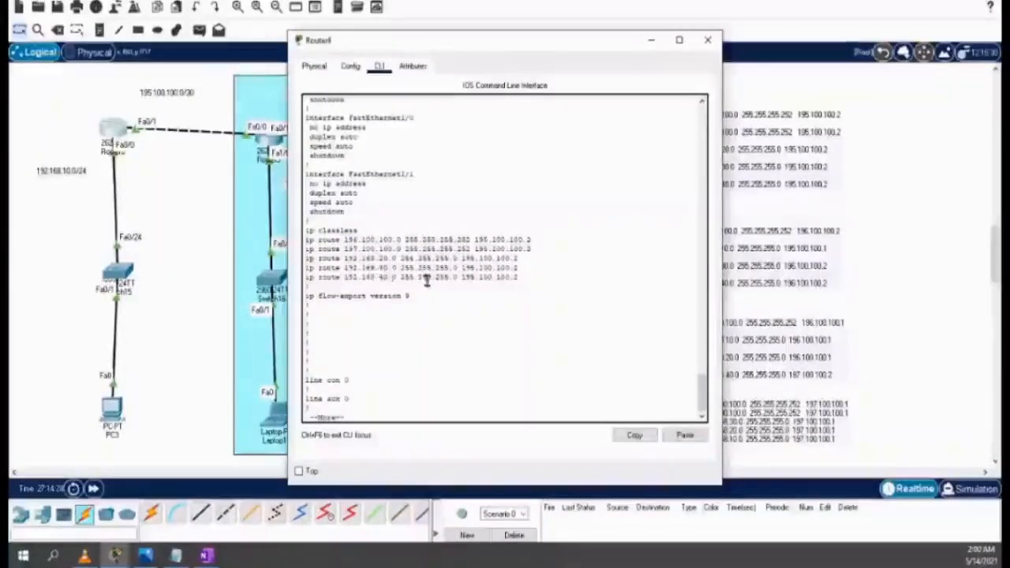
left_click_drag(520, 276, 307, 278)
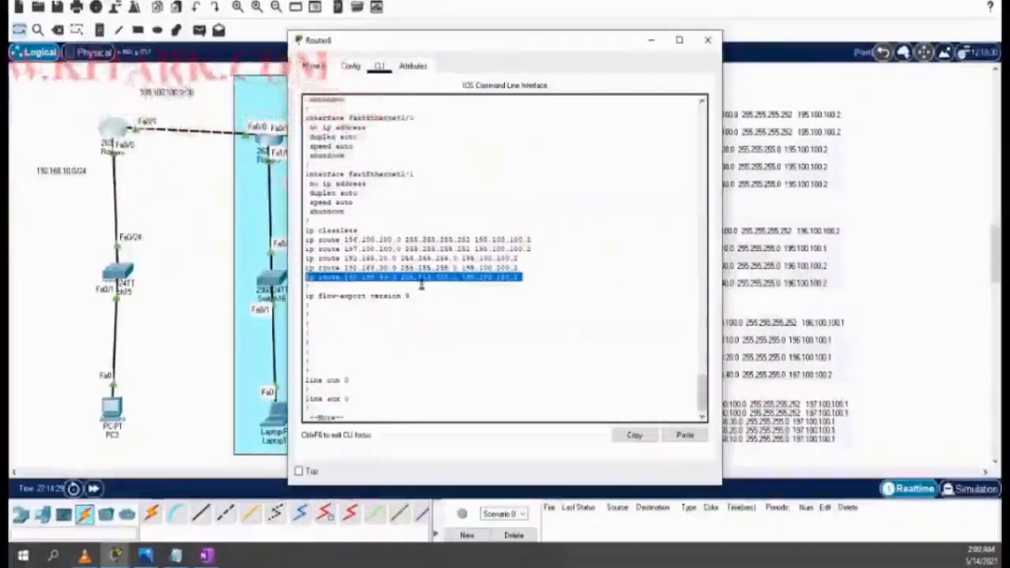
left_click(636, 435)
left_click(397, 371)
key("space")
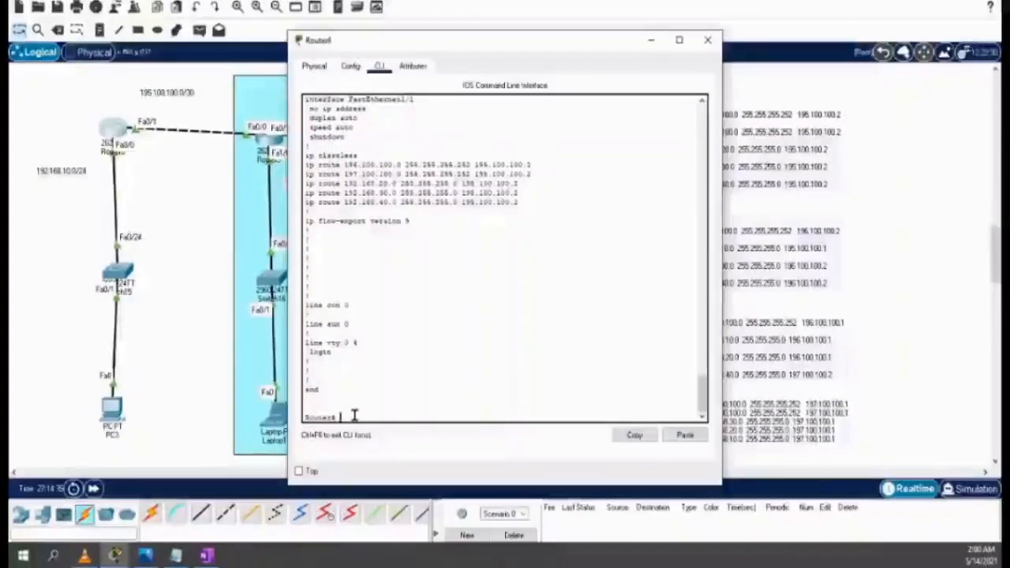
Enter global configuration mode and remove the static route with "NO ip route 192.168.40.0 255.255.255.0 195.100.100.2", reusing the copied line
key("Return")
key("Return")
key("Return")
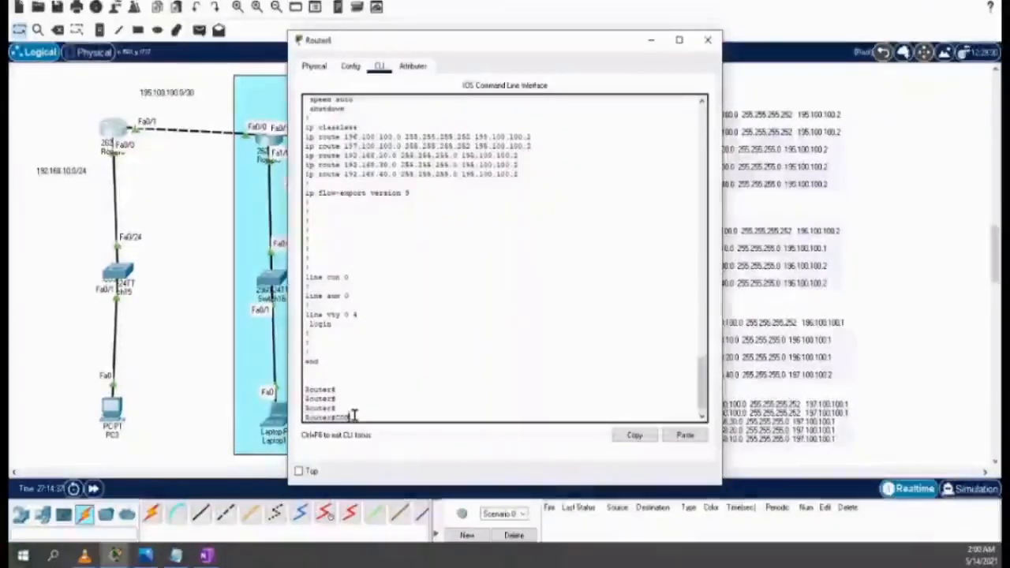
type("CONF T")
key("Return")
key("Return")
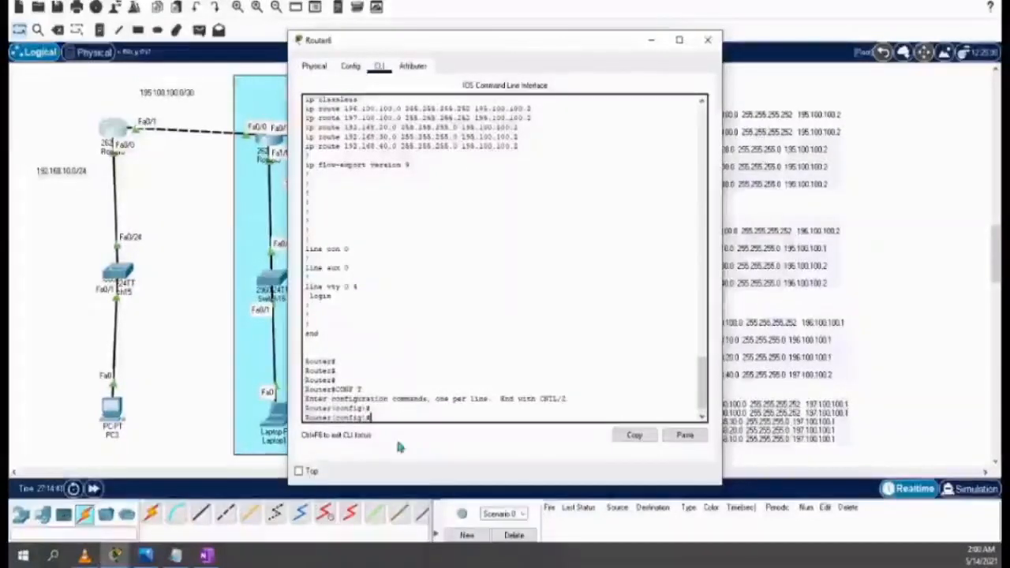
type("INT")
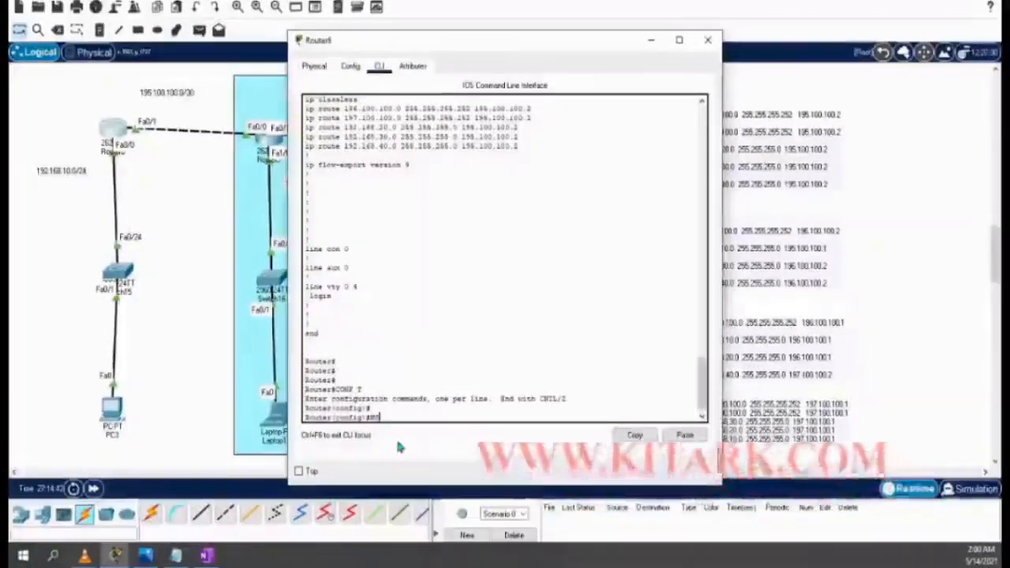
left_click(685, 435)
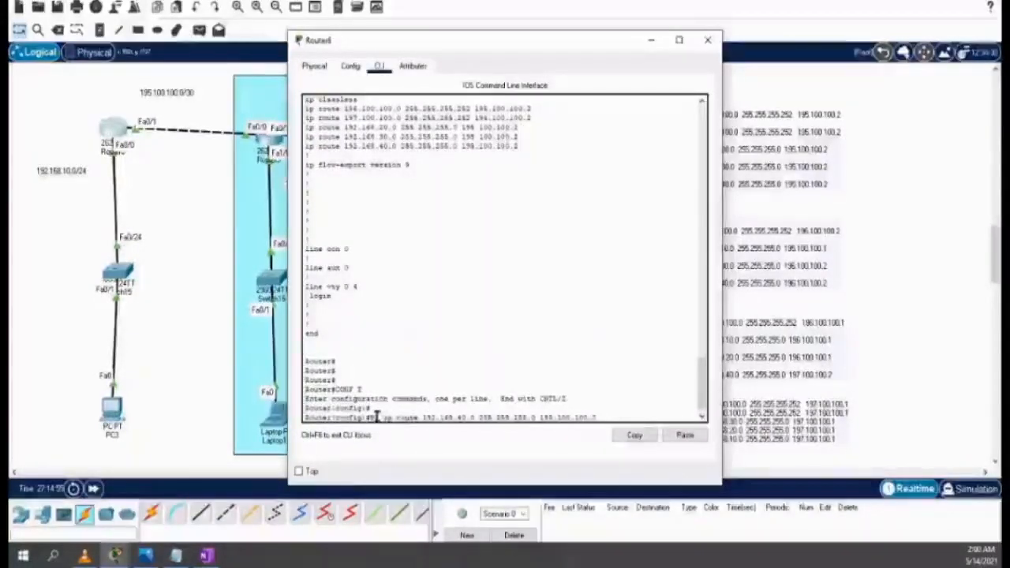
key("Return")
key("Return")
key("Return")
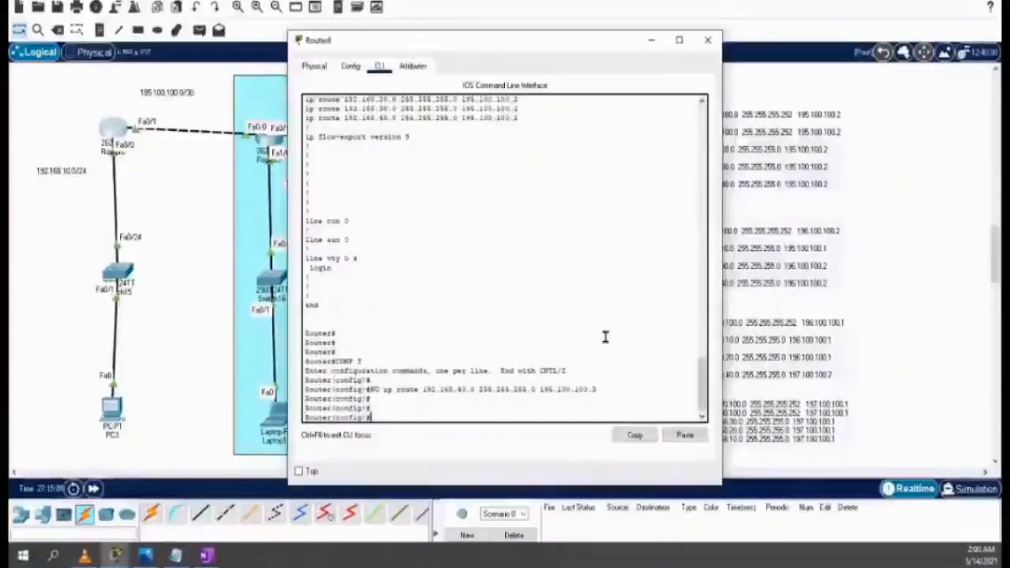
key("Return")
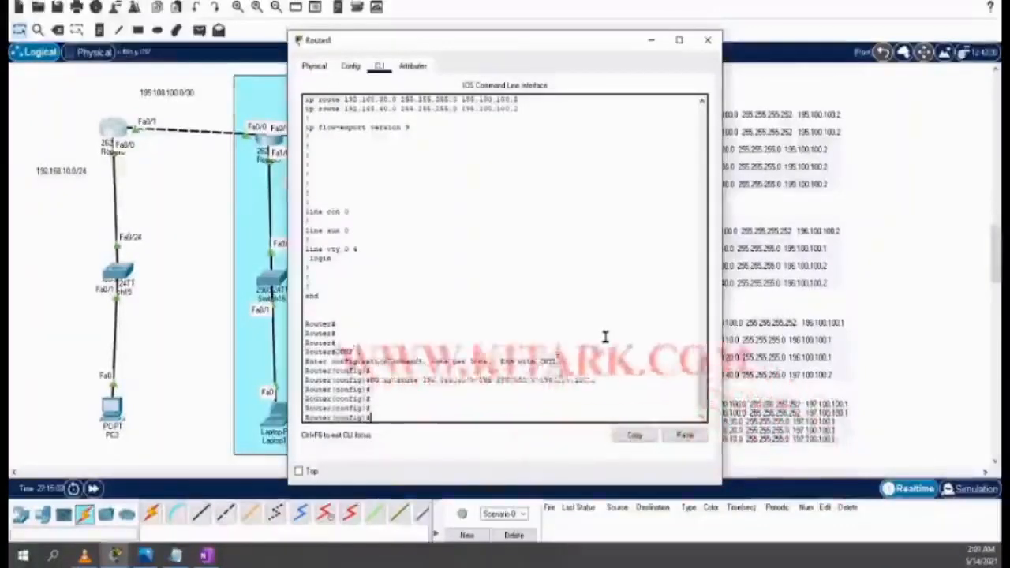
Leave configuration mode and display the router's IP routing table with SH IP ROUTE
key("ctrl+z")
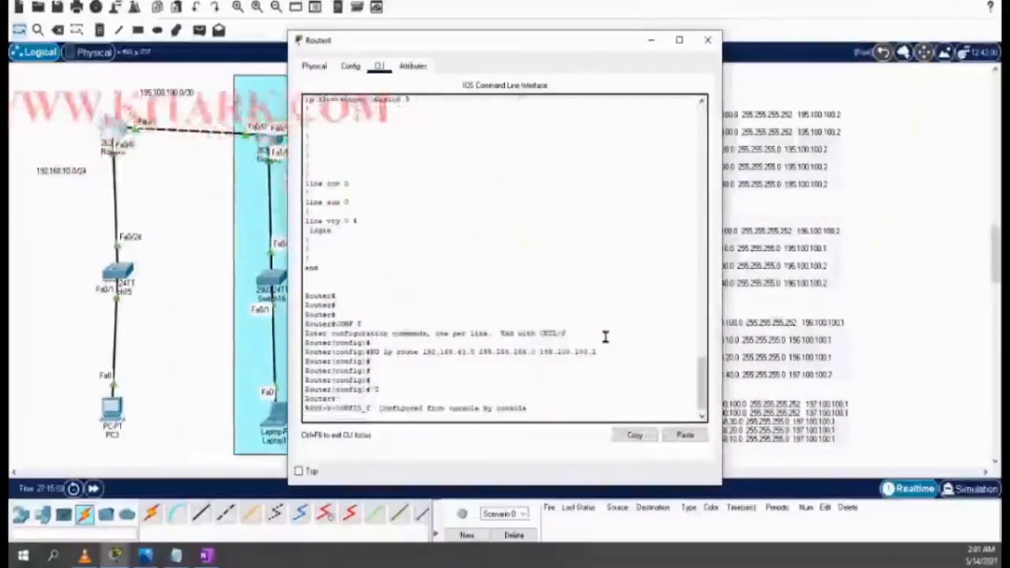
key("Return")
key("Return")
type("SH IP ROUTE")
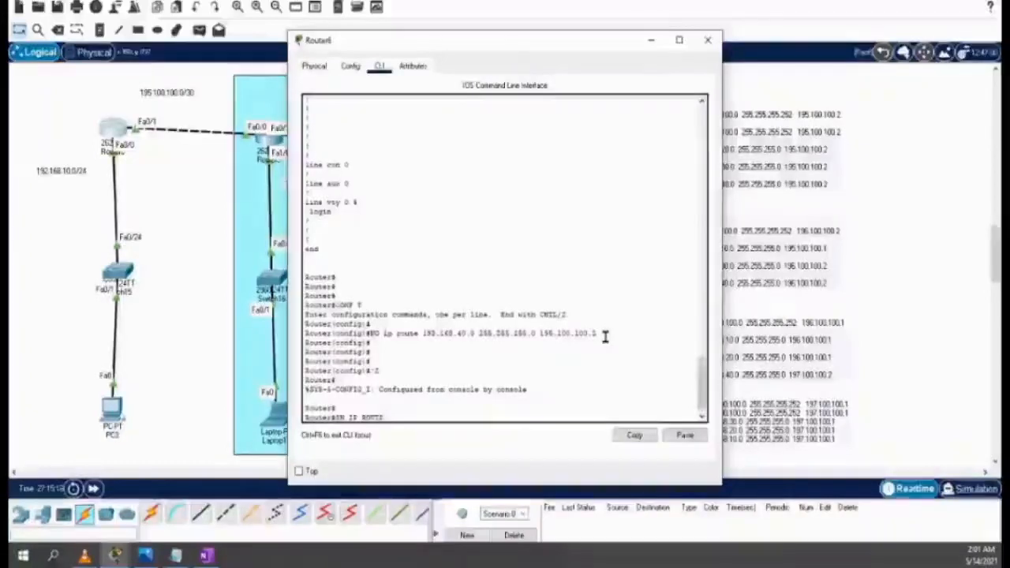
key("Return")
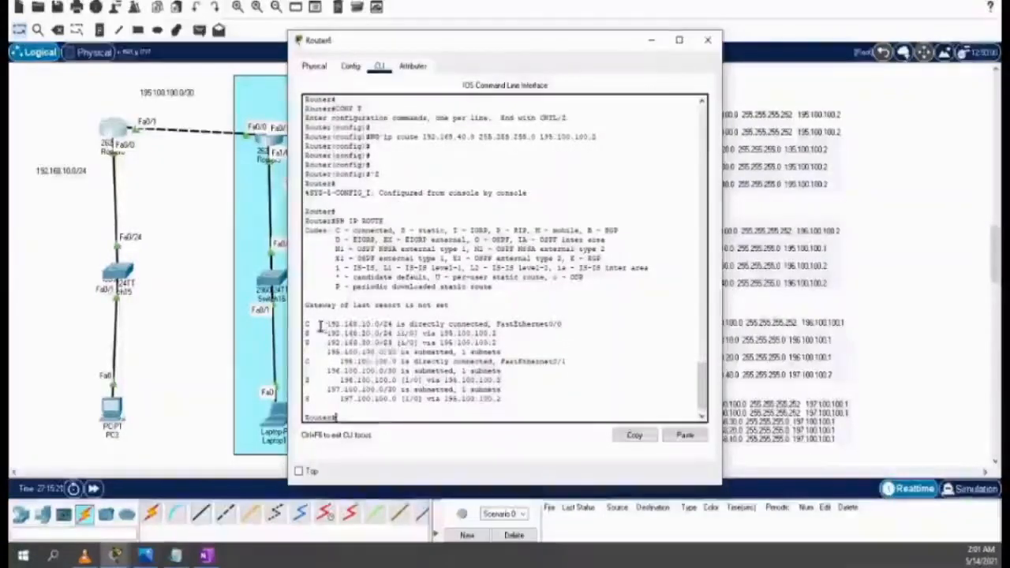
Compare the current routing table with the earlier one in the console history, looking for the 192.168.40.0/24 route
left_click_drag(501, 399, 293, 316)
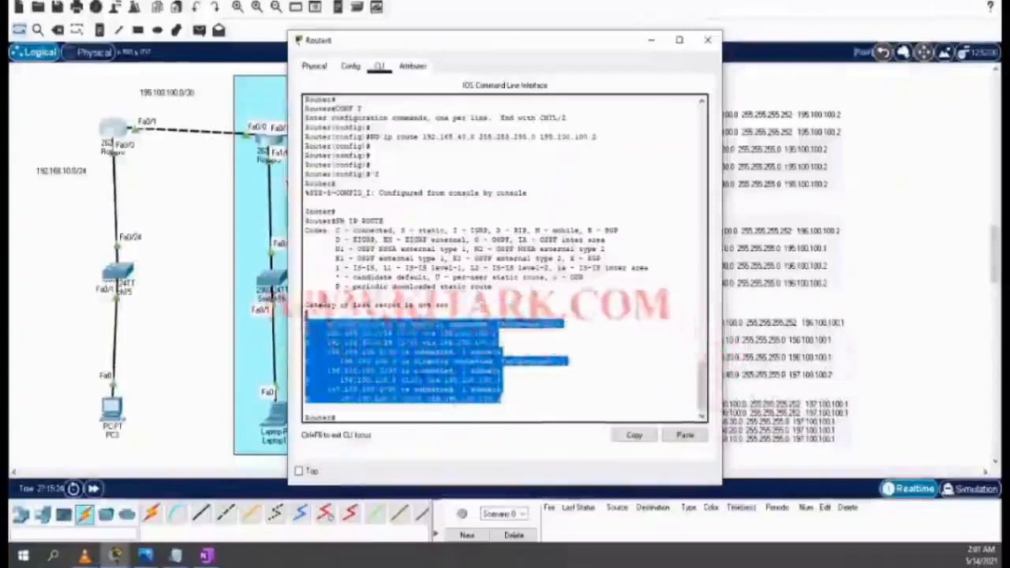
left_click(382, 317)
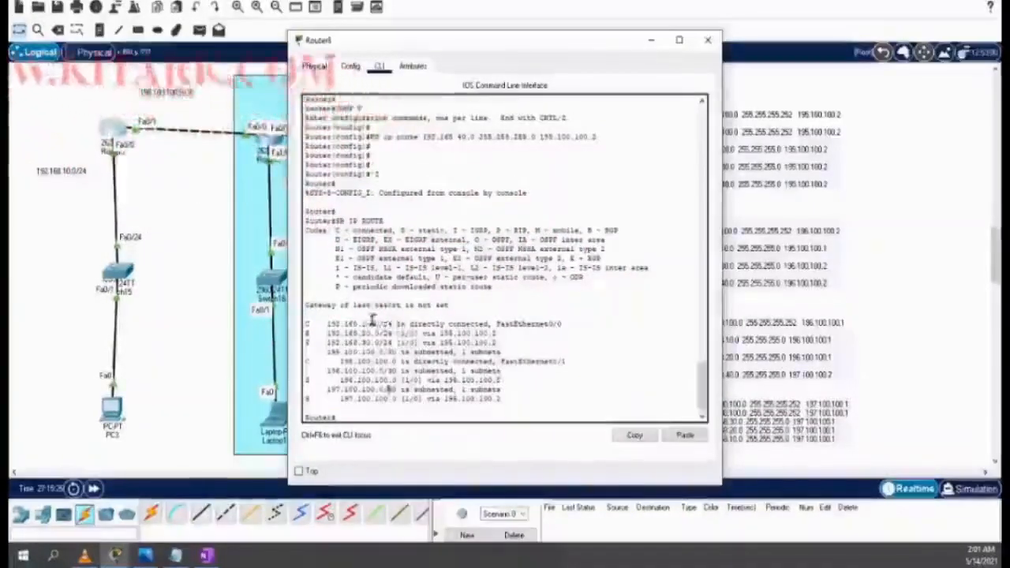
left_click_drag(494, 388, 336, 311)
scroll(475, 277, "up", 7)
scroll(466, 273, "up", 10)
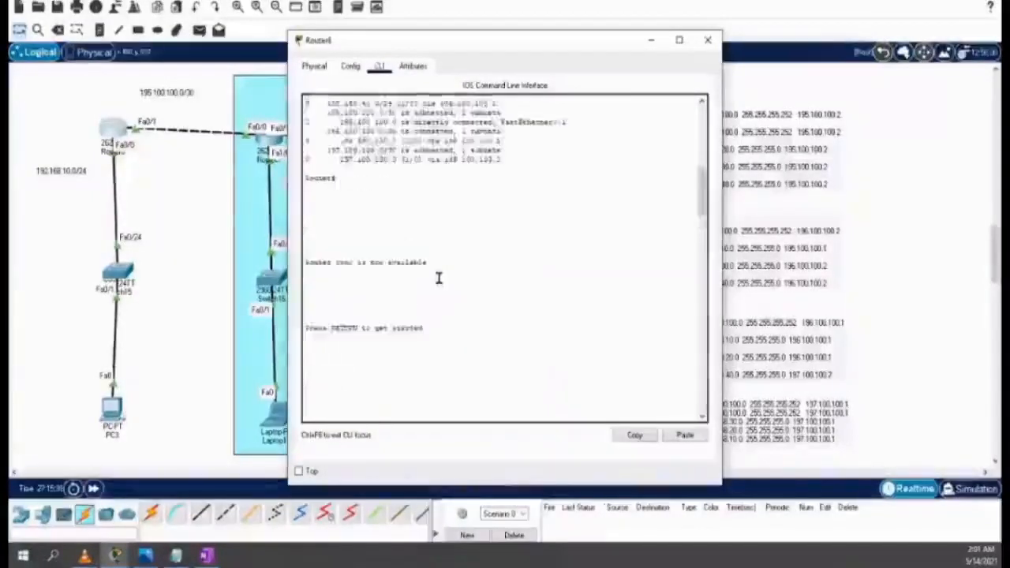
scroll(439, 278, "down", 15)
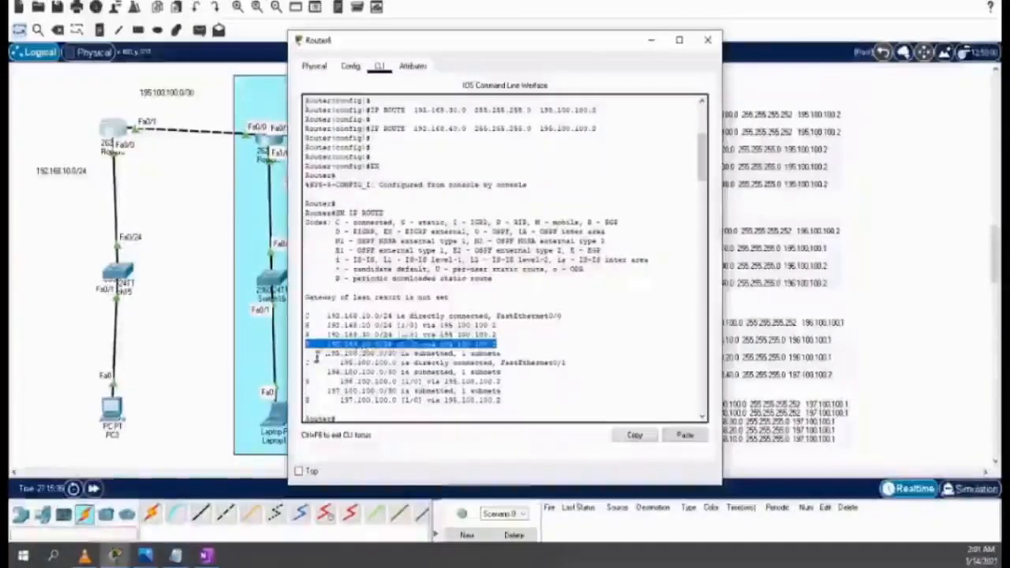
scroll(401, 325, "down", 15)
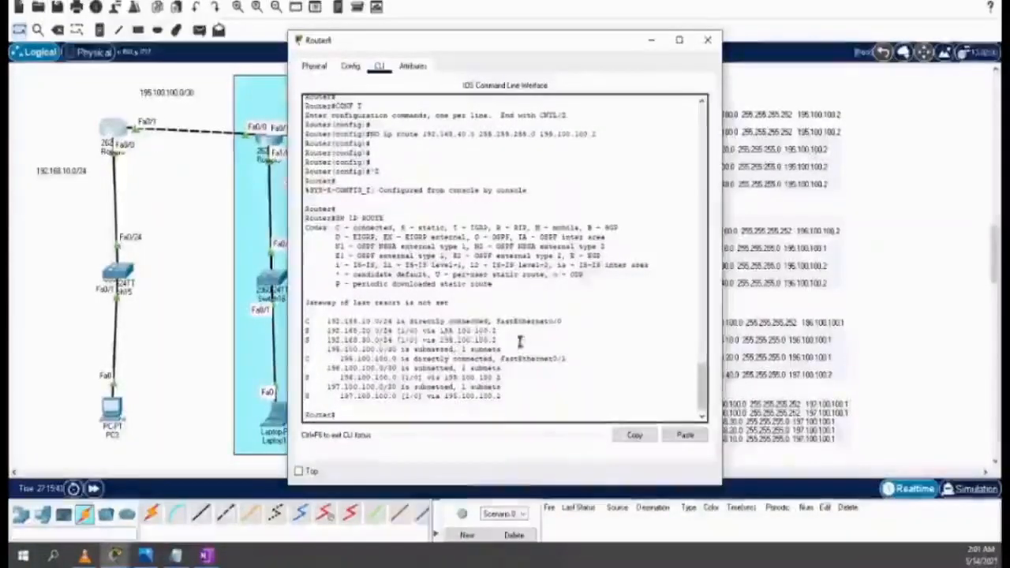
Review the routes in the current table and the route removal command entered above it
left_click_drag(520, 340, 423, 329)
left_click_drag(353, 322, 308, 320)
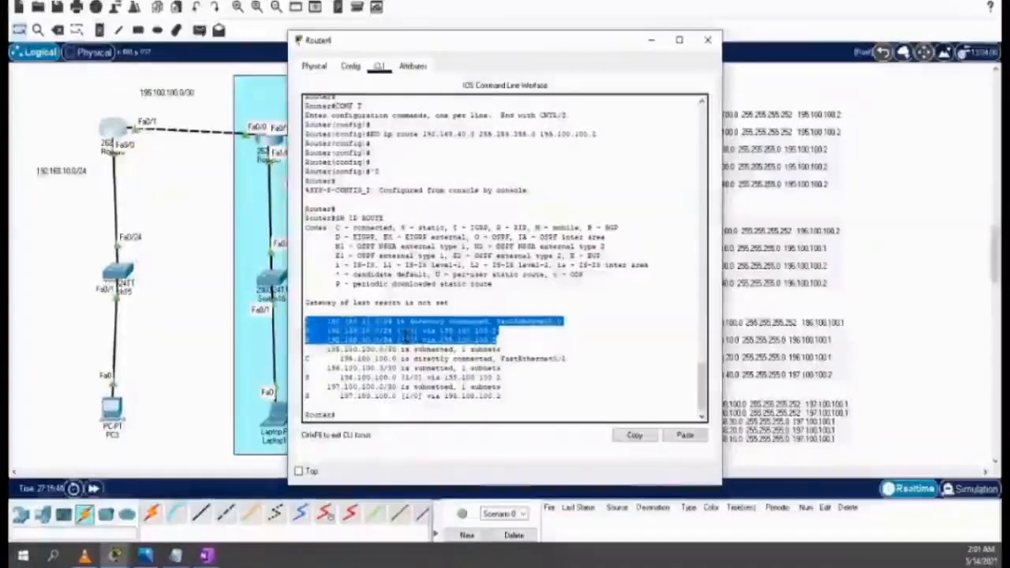
left_click(493, 326)
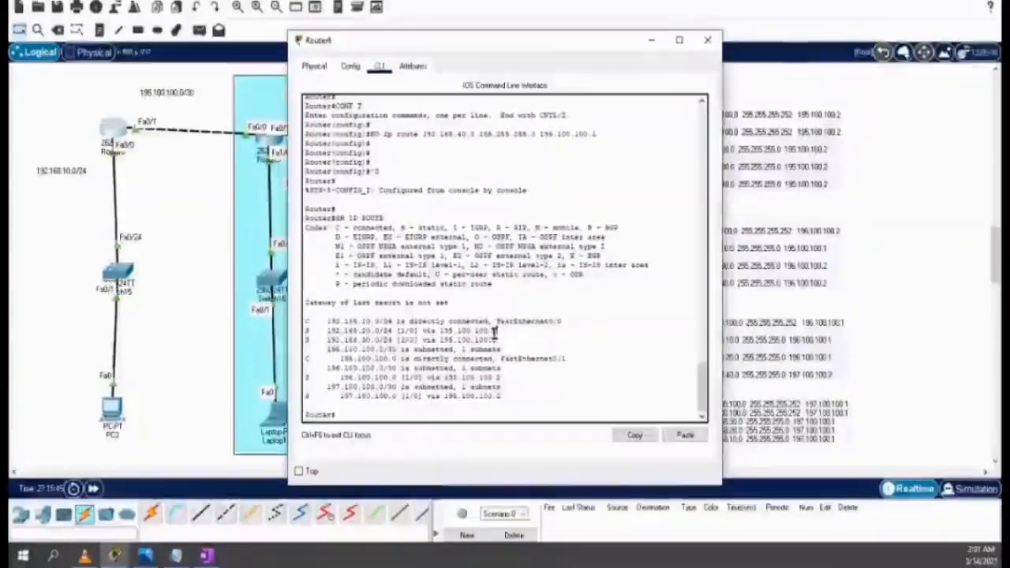
scroll(395, 276, "up", 4)
left_click_drag(601, 254, 488, 255)
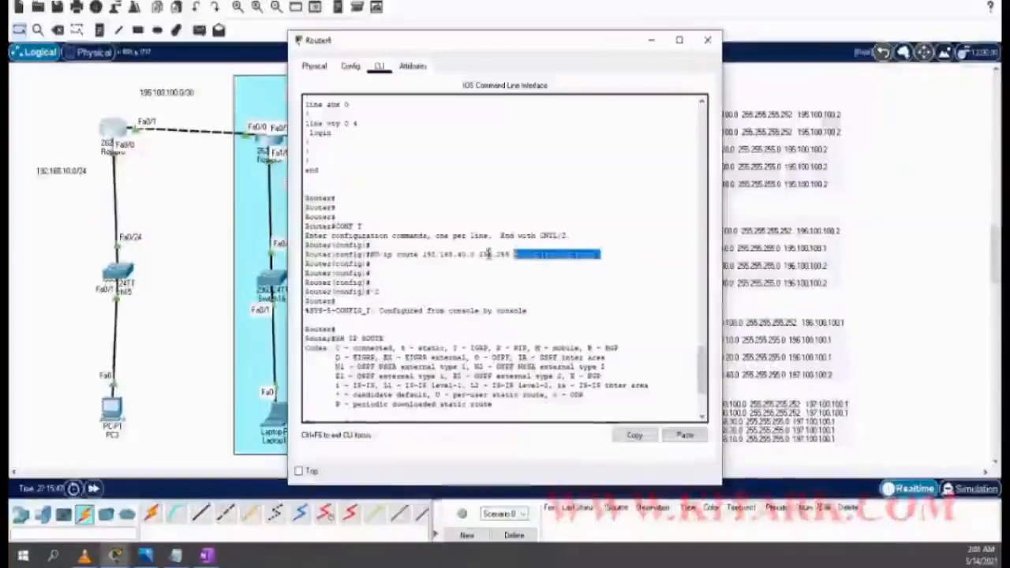
left_click(408, 302)
scroll(431, 291, "down", 5)
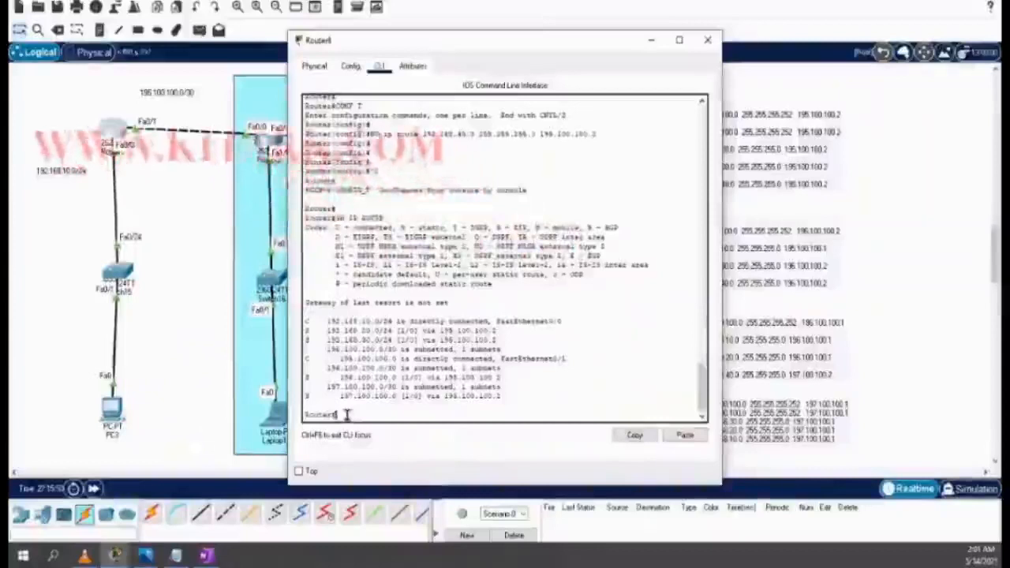
Enter global configuration mode with CONF T and display the routing table from there with DO SH IP ROUTE
type("CON")
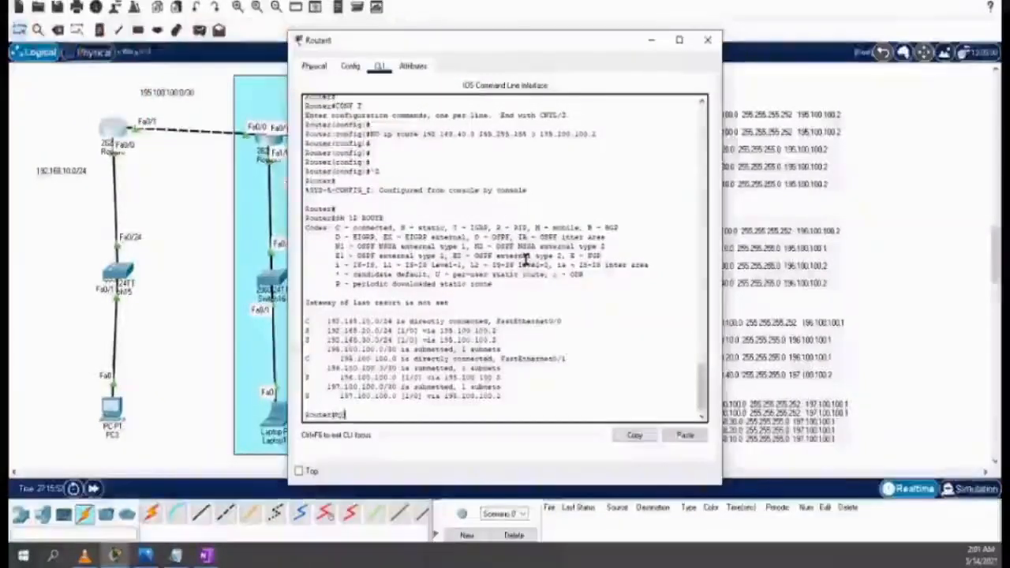
type("F T")
key("Return")
key("Return")
key("Return")
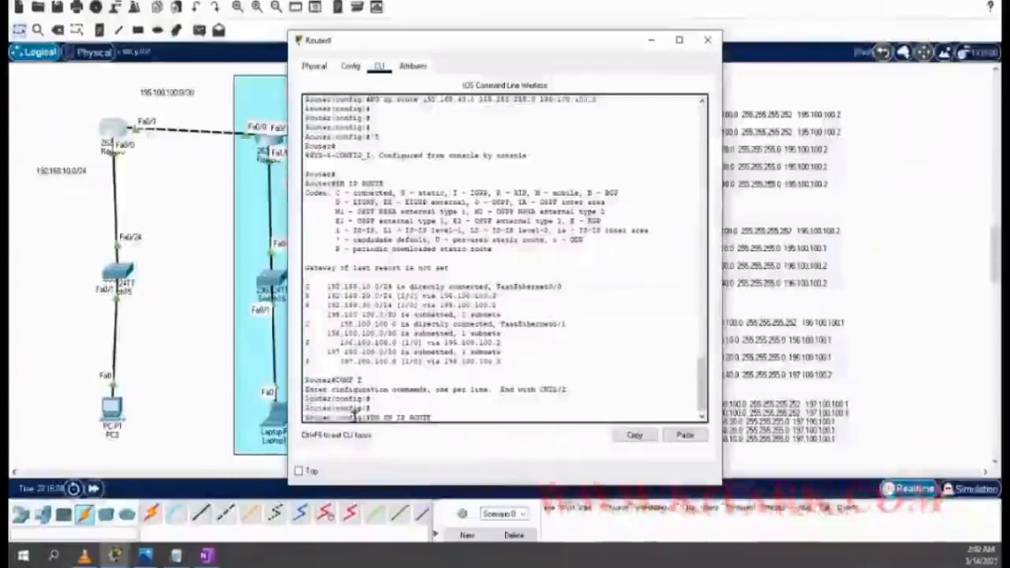
left_click_drag(381, 417, 370, 416)
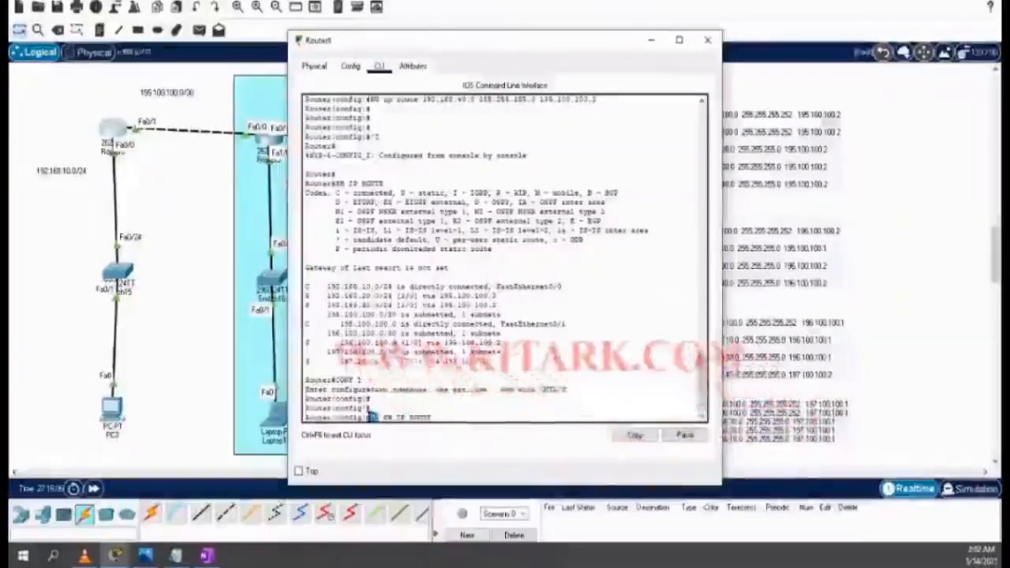
left_click(457, 415)
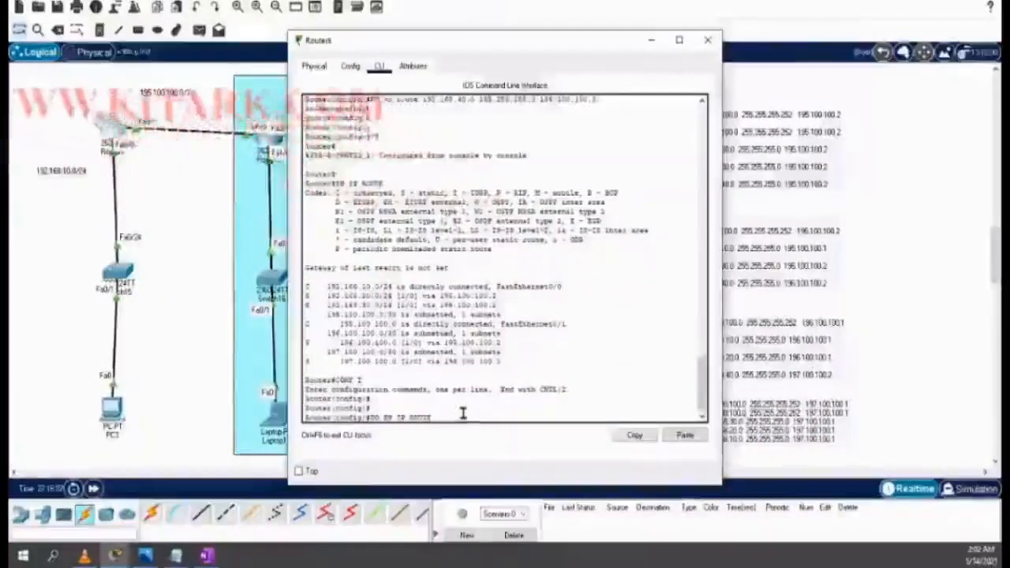
key("Return")
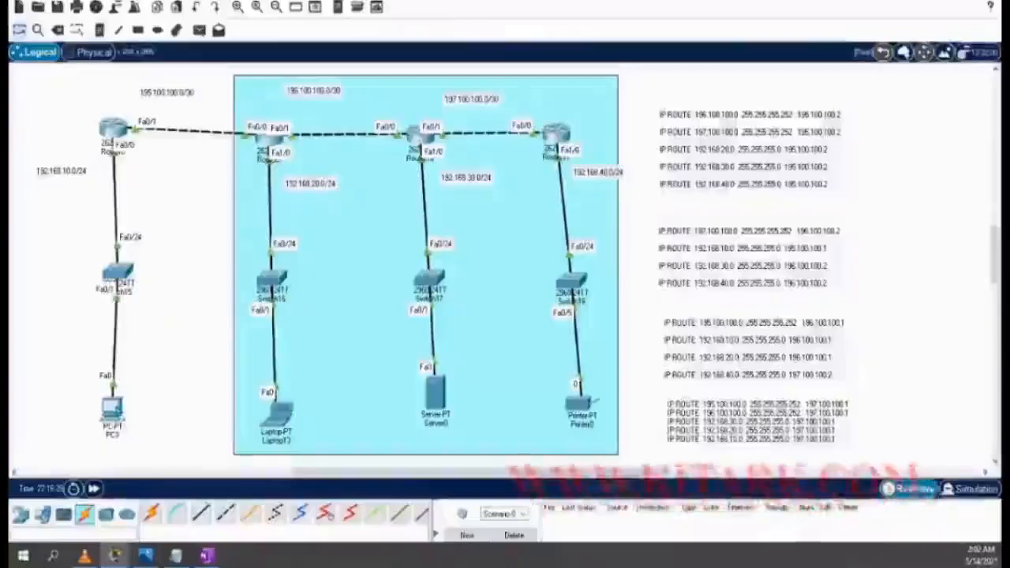
Ping 192.168.40.5 from PC3's command prompt and check the gateway of last resort line in the router's routing table
mouse_move(111, 407)
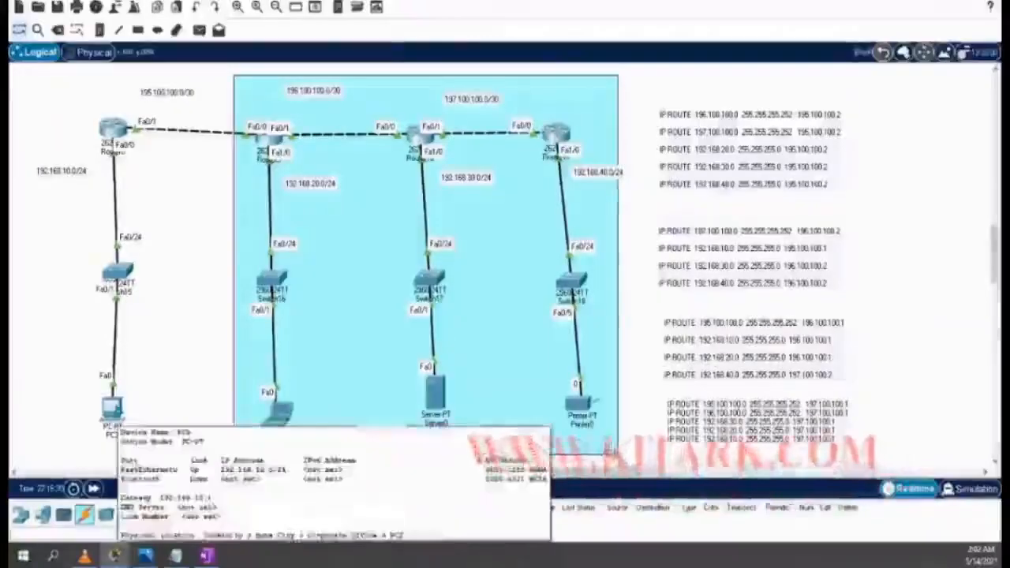
left_click(111, 406)
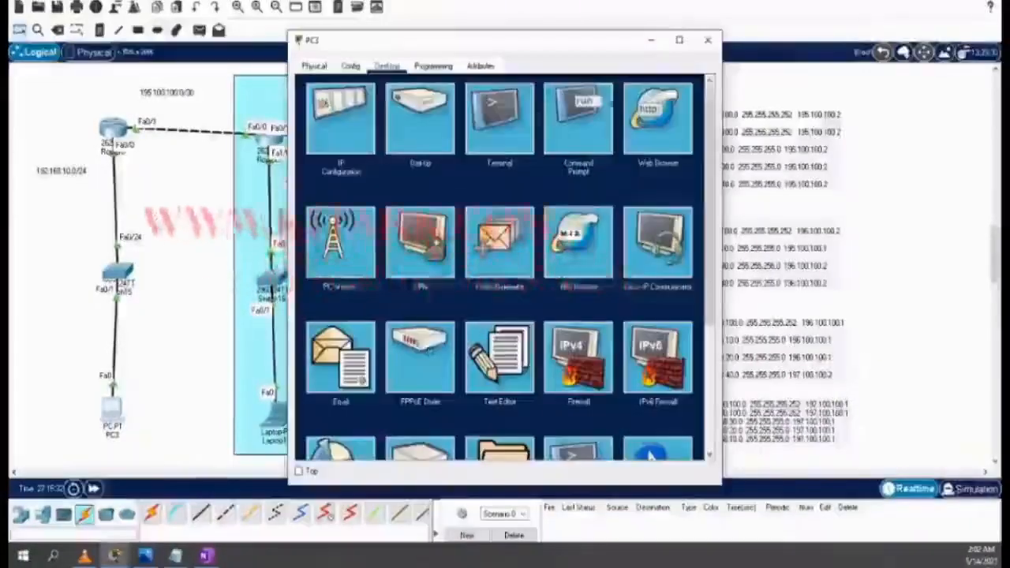
left_click(588, 122)
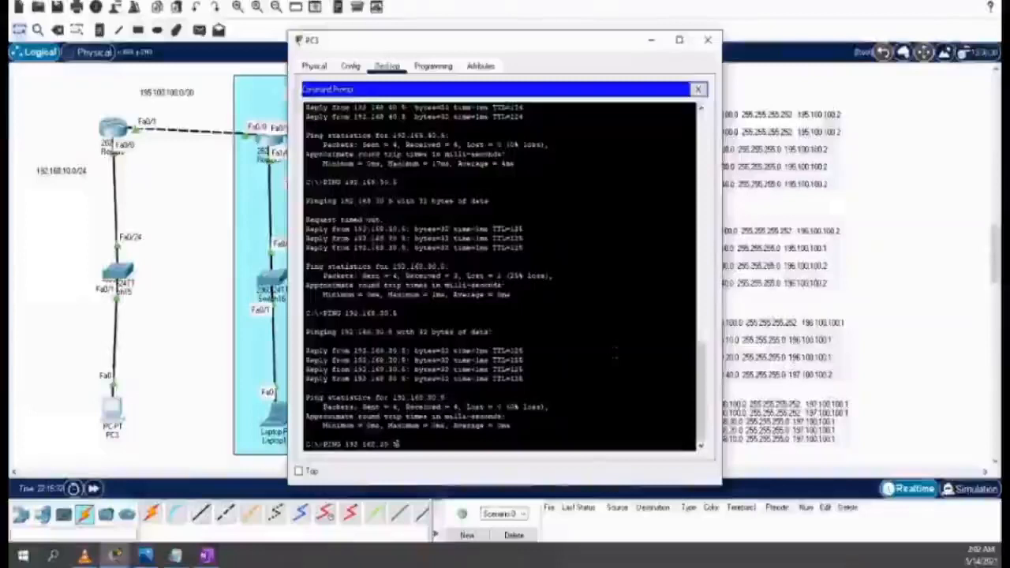
key("Up")
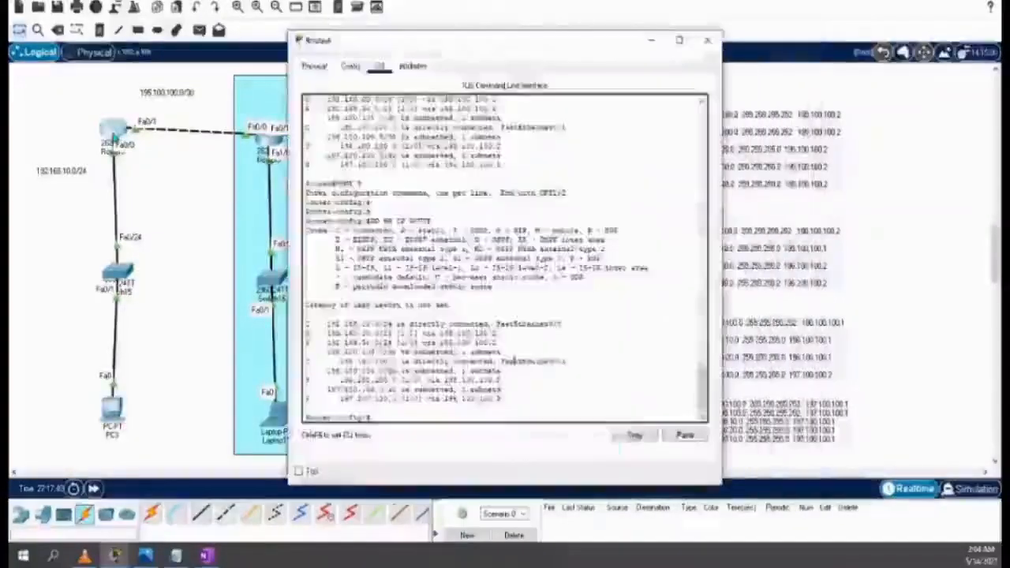
left_click_drag(452, 307, 301, 307)
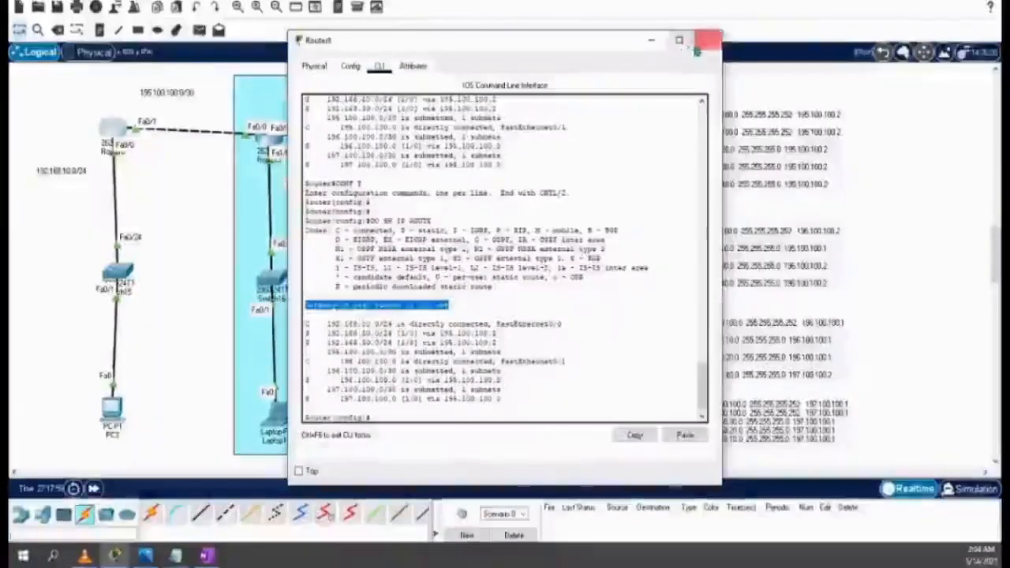
left_click(707, 40)
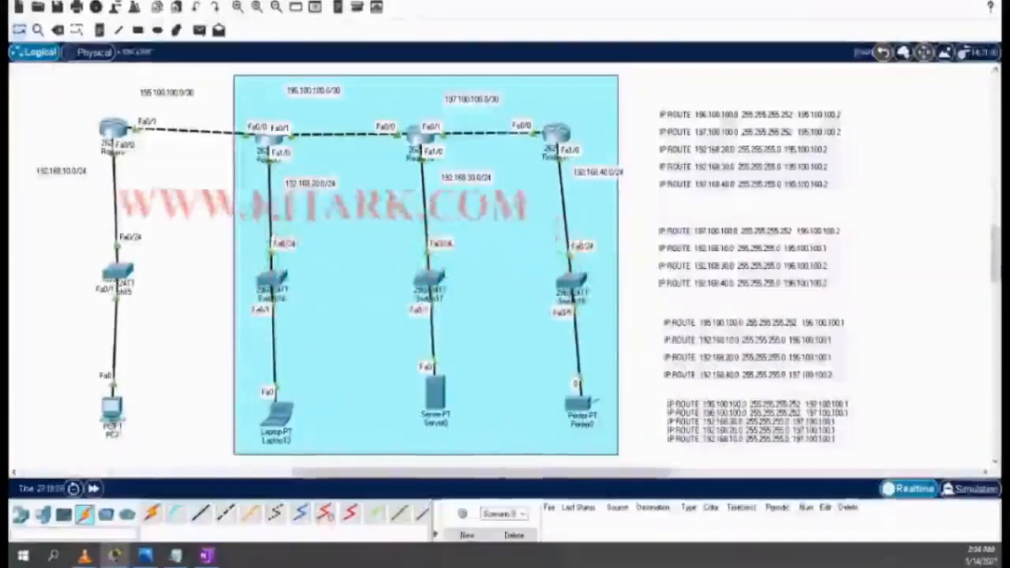
Ping 192.168.30.5 from PC3's command prompt and return to the network topology
left_click(112, 407)
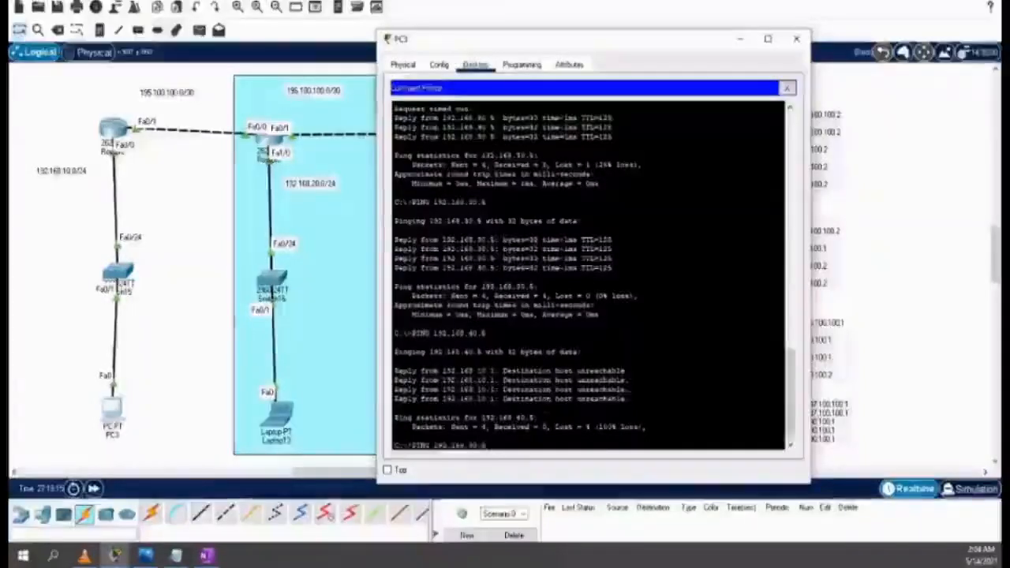
key("Return")
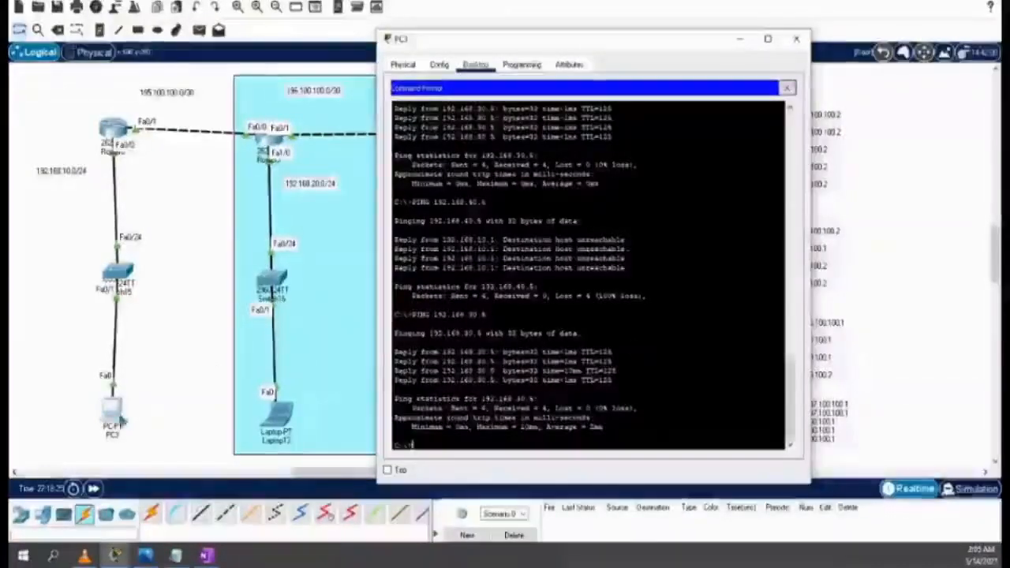
left_click(160, 380)
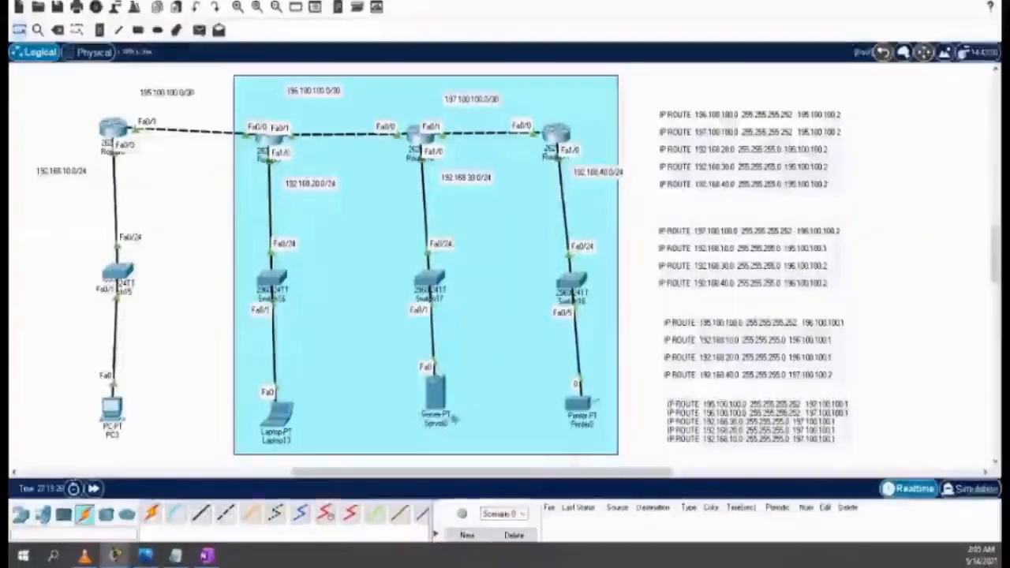
mouse_move(436, 398)
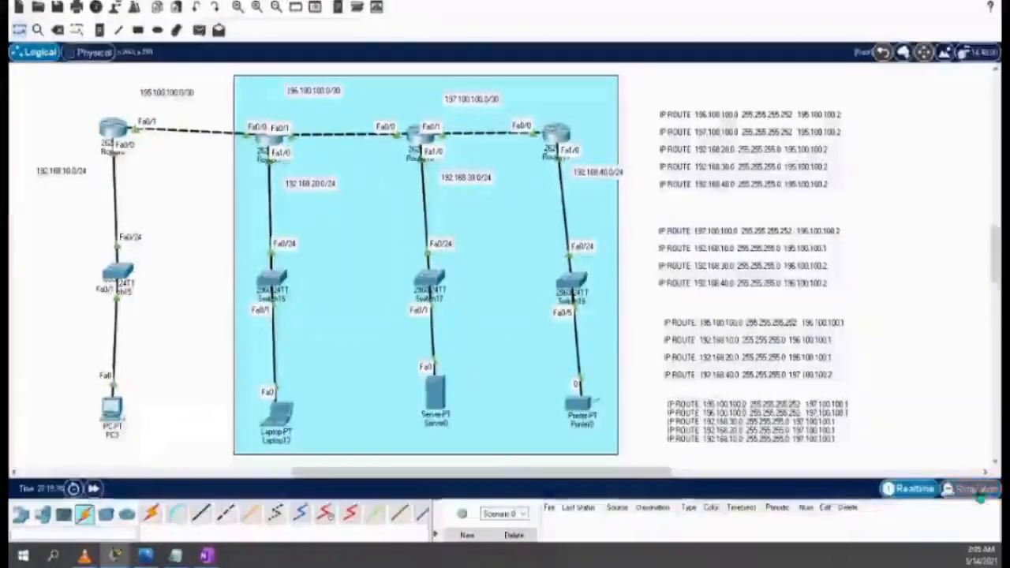
Switch to simulation mode, keeping only ARP and ICMP among the IPv4 event filters, and widen the simulation panel
left_click(977, 491)
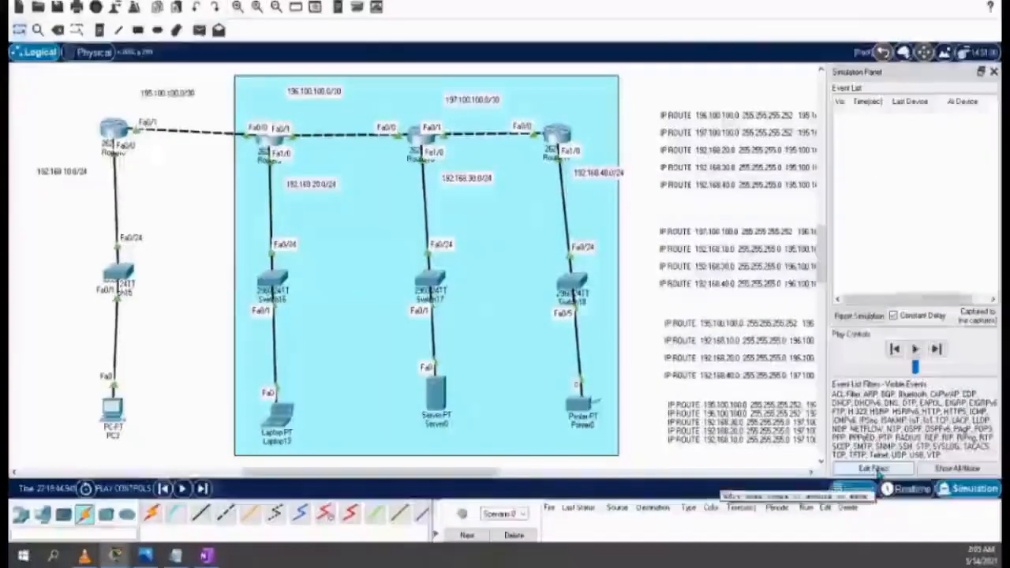
left_click(873, 468)
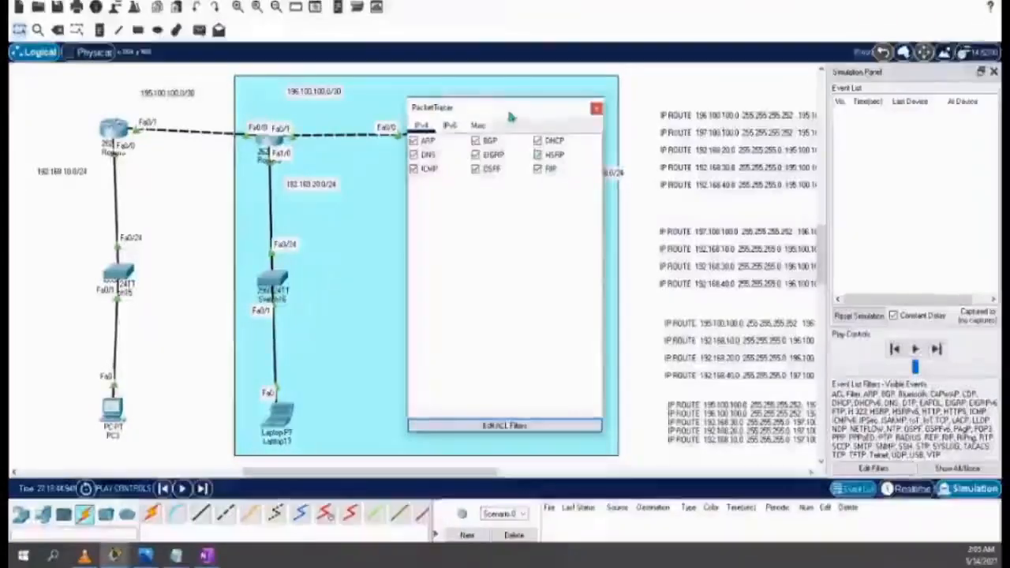
left_click_drag(507, 107, 718, 113)
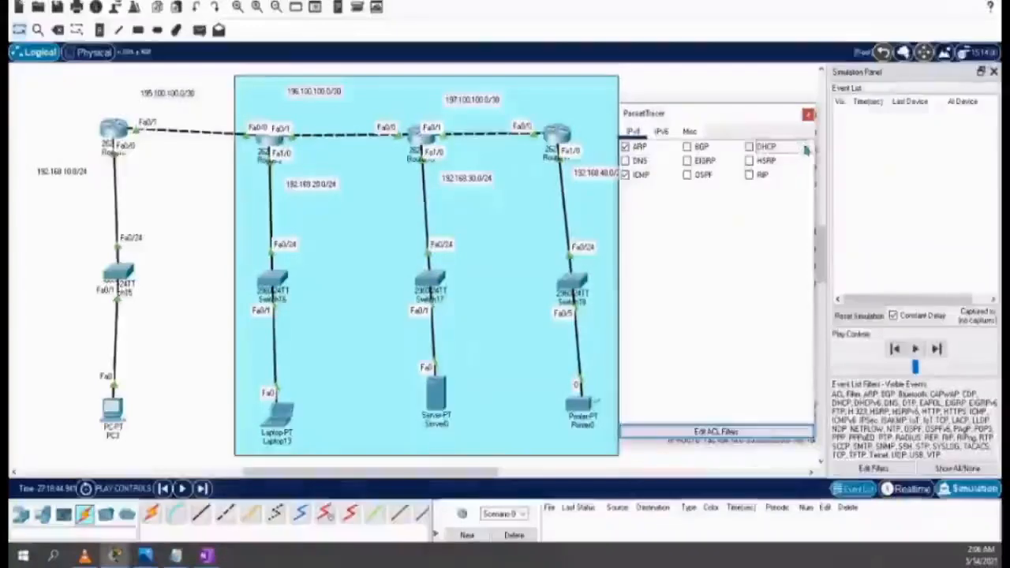
left_click(808, 115)
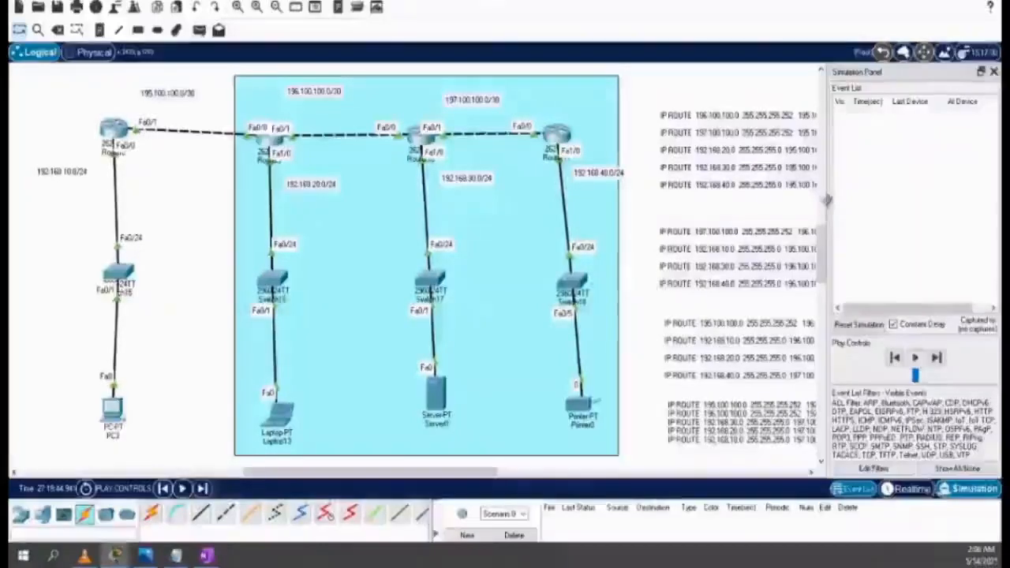
left_click_drag(828, 199, 676, 198)
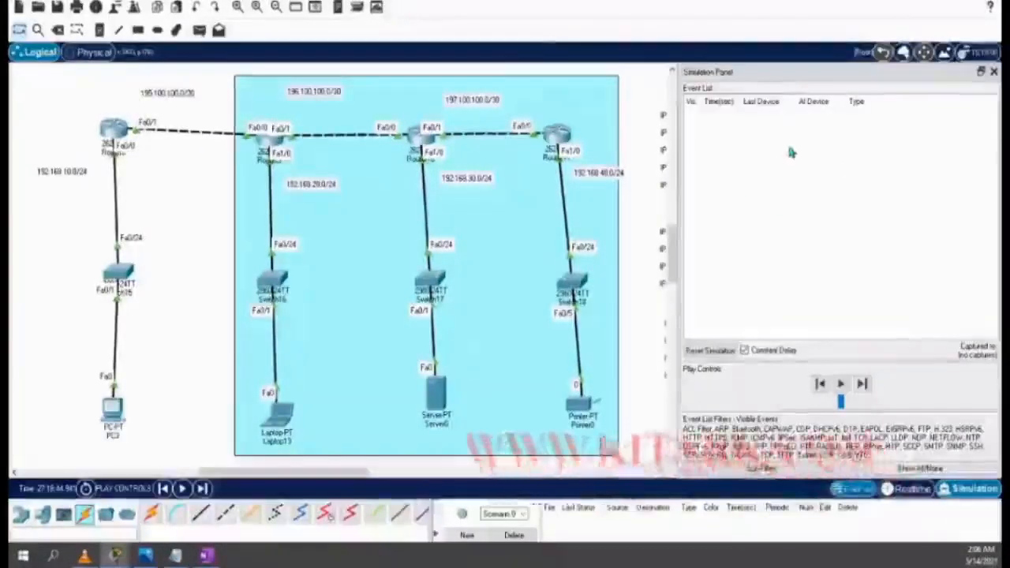
Repeat the ping to 192.168.30.5 from PC3's command prompt to generate a simulated ICMP packet
left_click(118, 409)
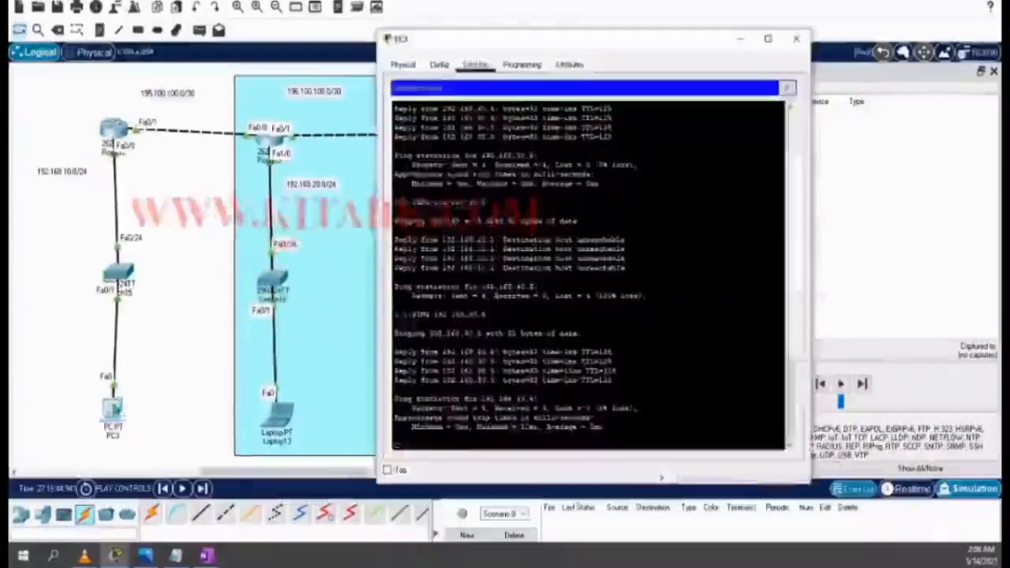
key("Up")
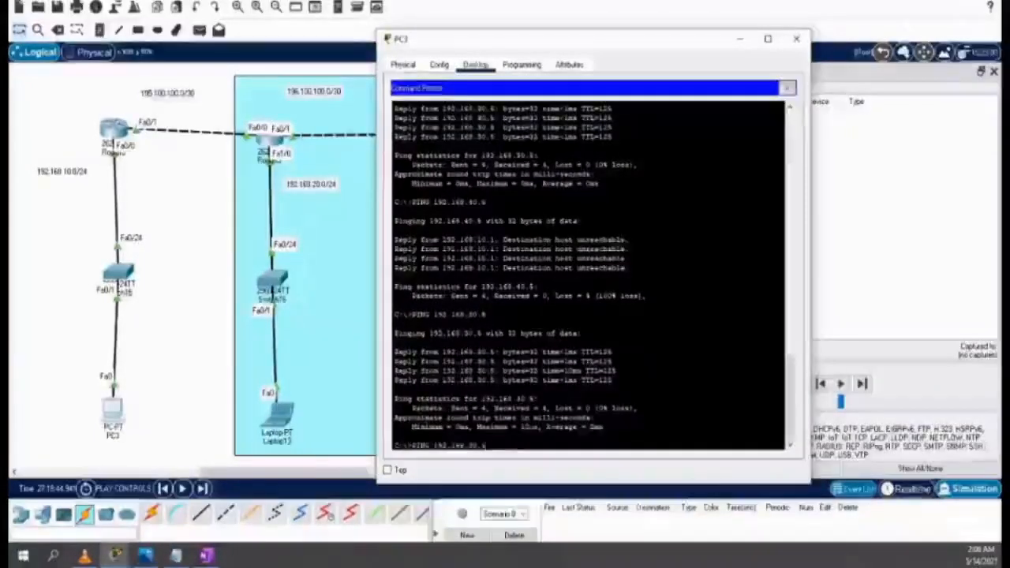
key("Return")
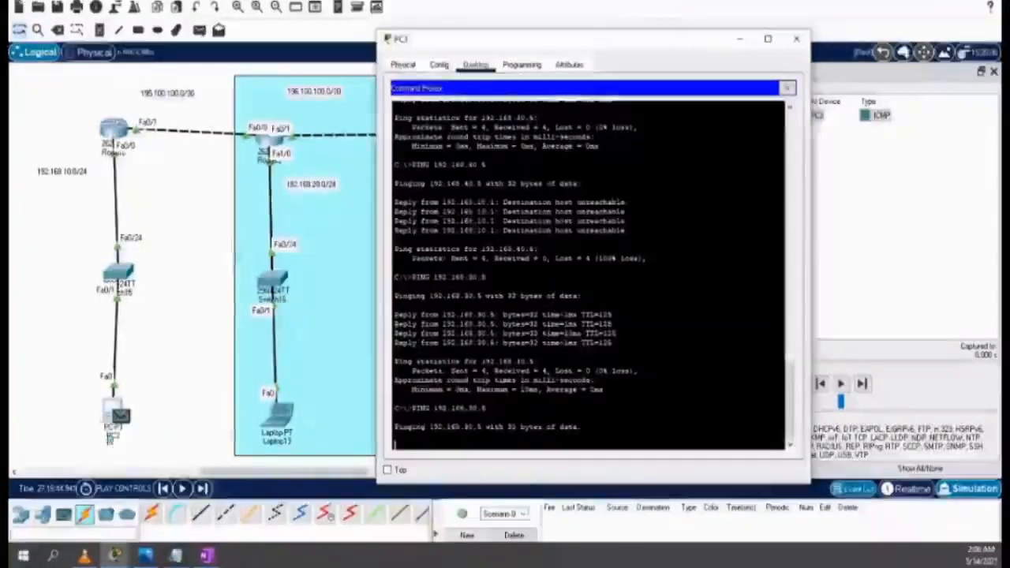
left_click(170, 361)
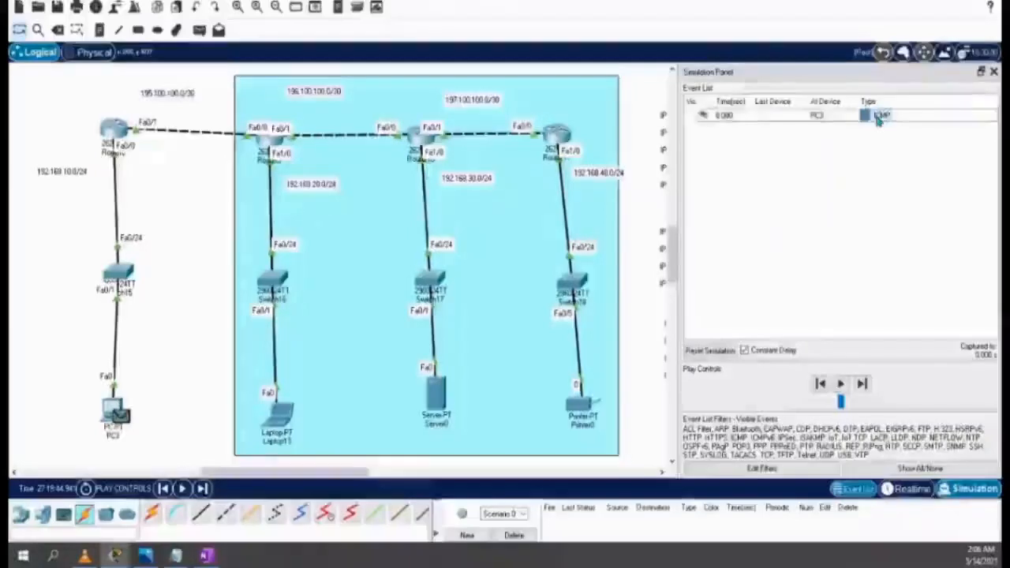
Examine the ICMP packet at PC3, checking the source and destination IP addresses in its outbound PDU details
left_click(878, 116)
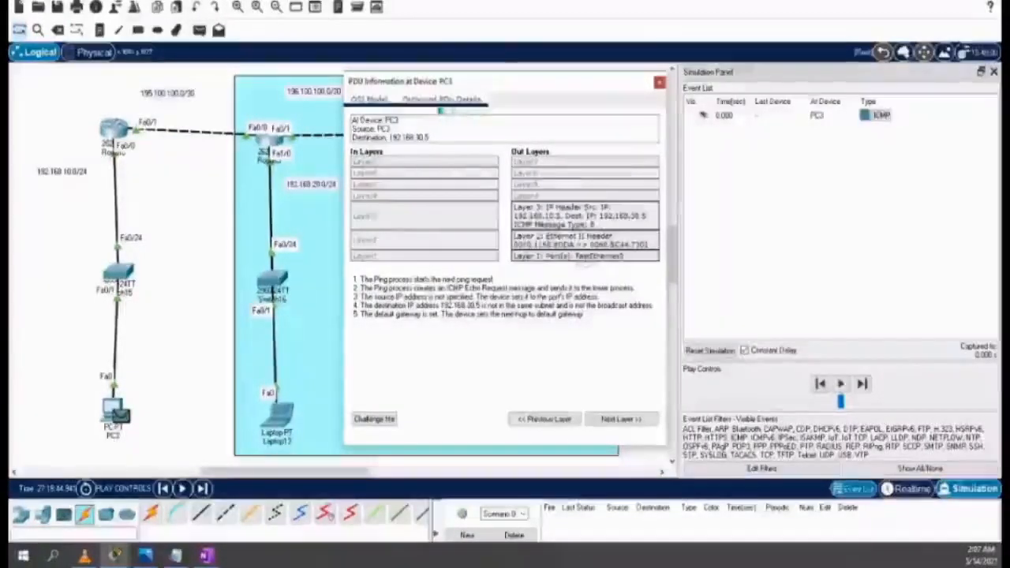
left_click(465, 101)
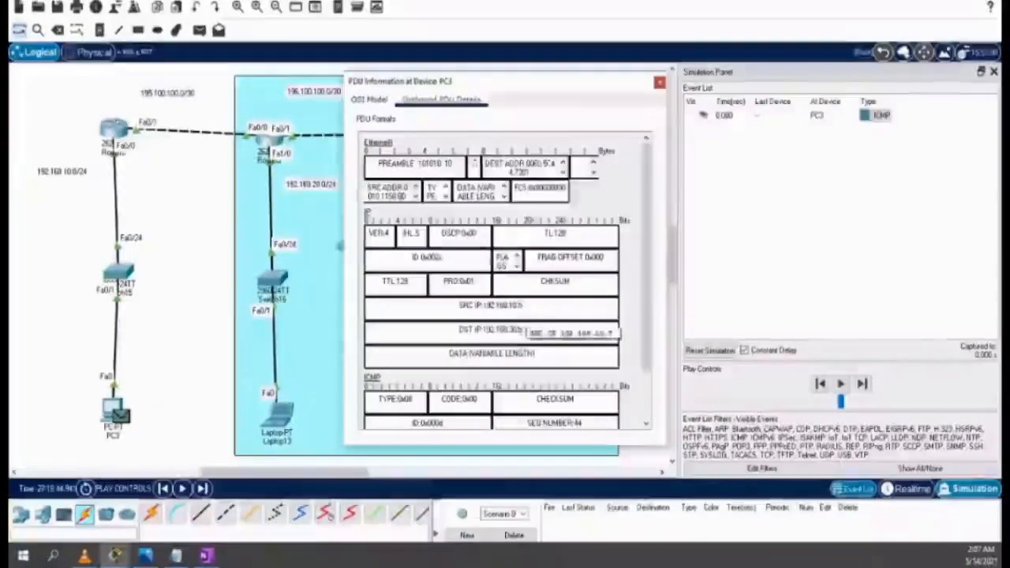
left_click_drag(526, 307, 475, 308)
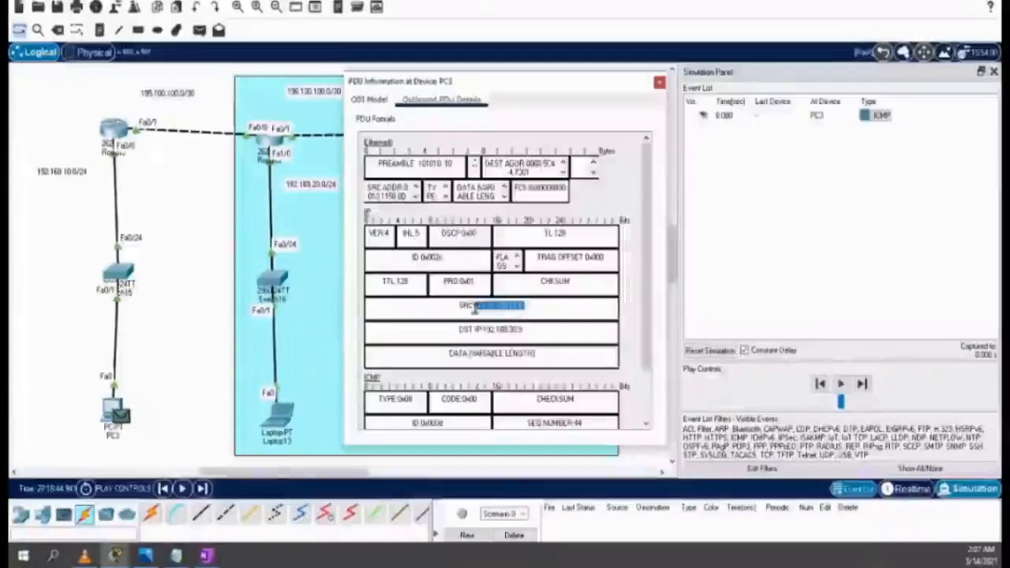
left_click_drag(522, 331, 506, 330)
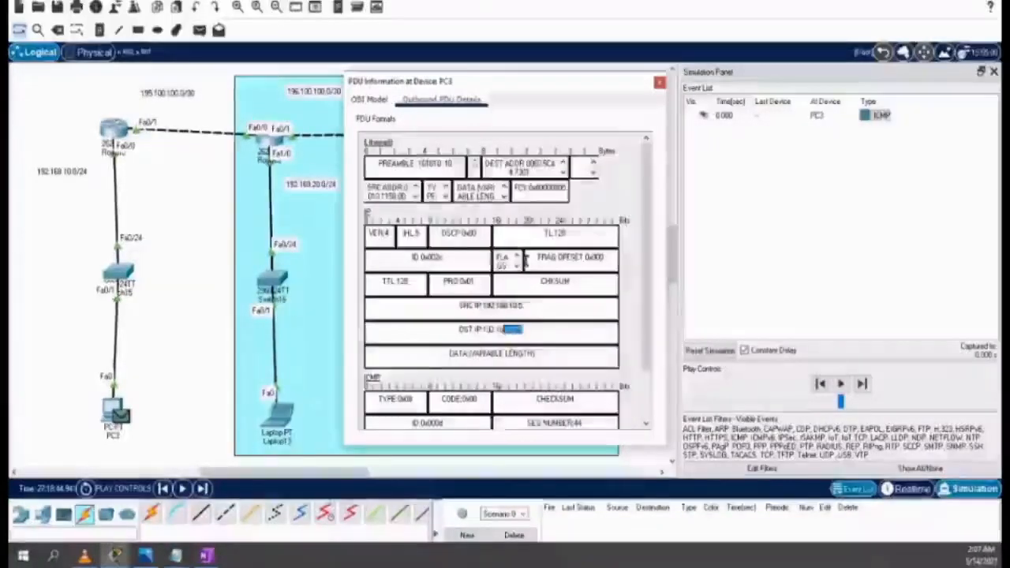
scroll(509, 335, "down", 2)
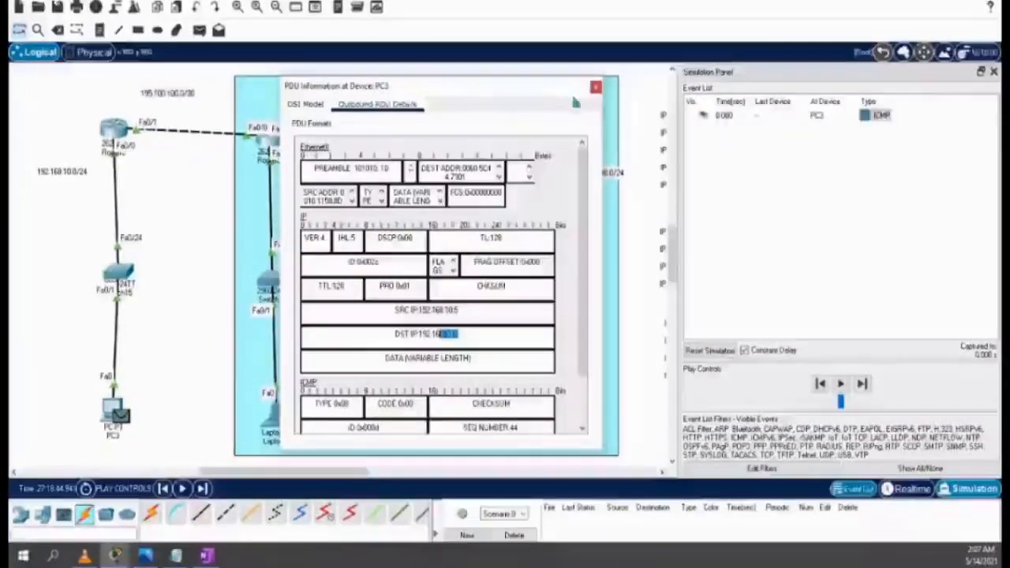
left_click(596, 86)
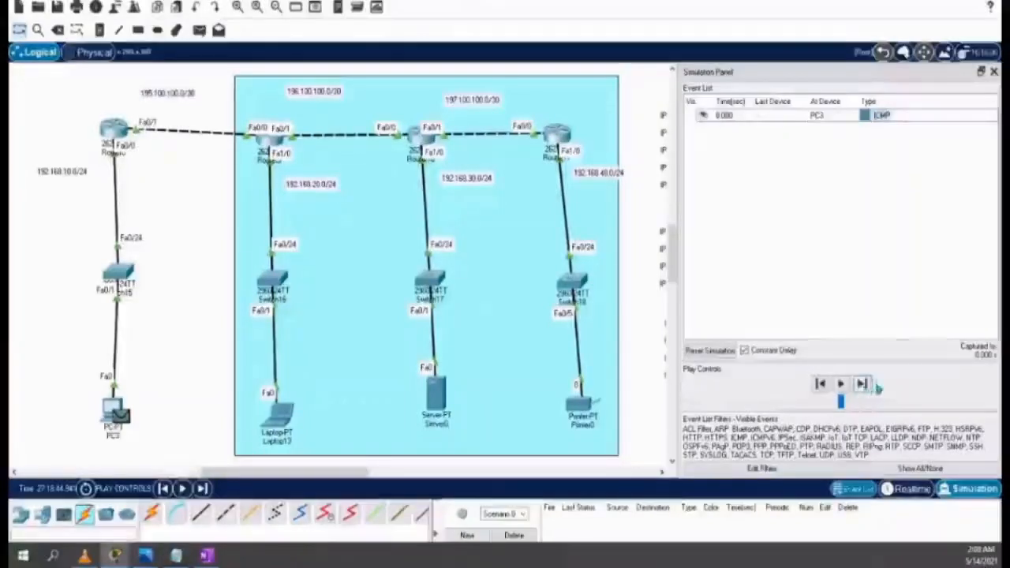
Advance the simulation by one event and examine the inbound and outbound PDU details of the packet at Switch15
left_click(863, 384)
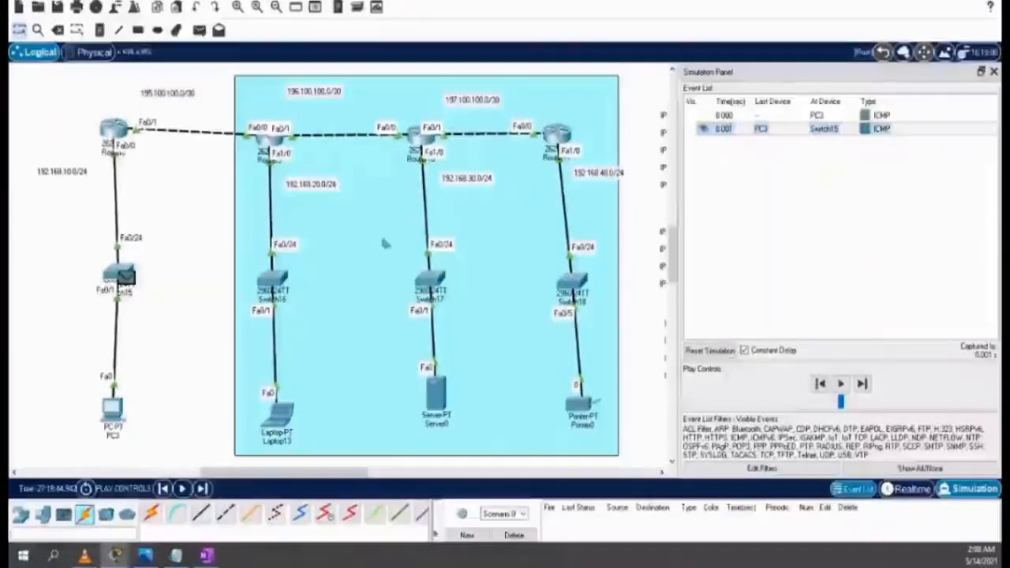
mouse_move(127, 278)
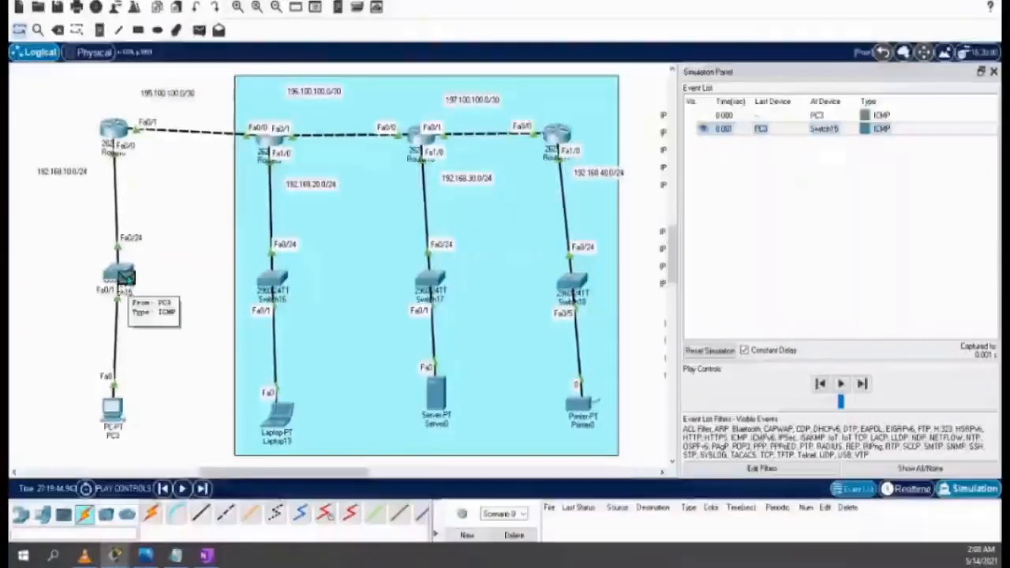
left_click(125, 276)
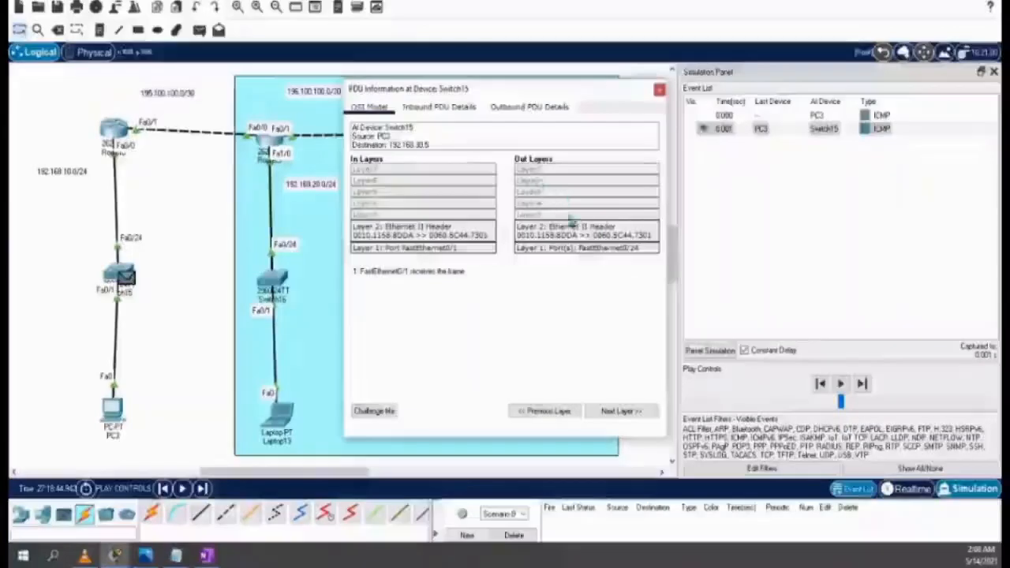
left_click(538, 107)
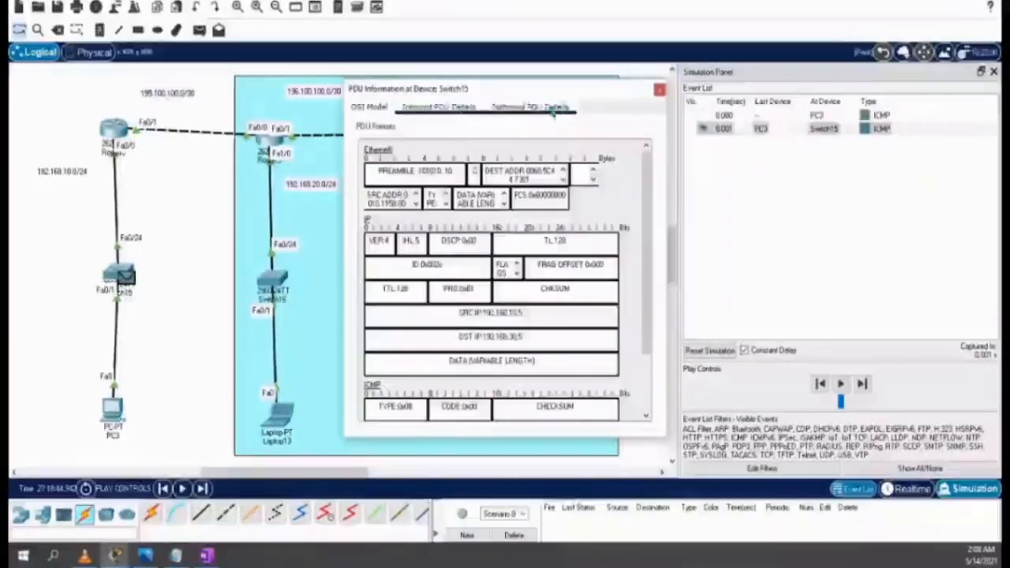
left_click(460, 109)
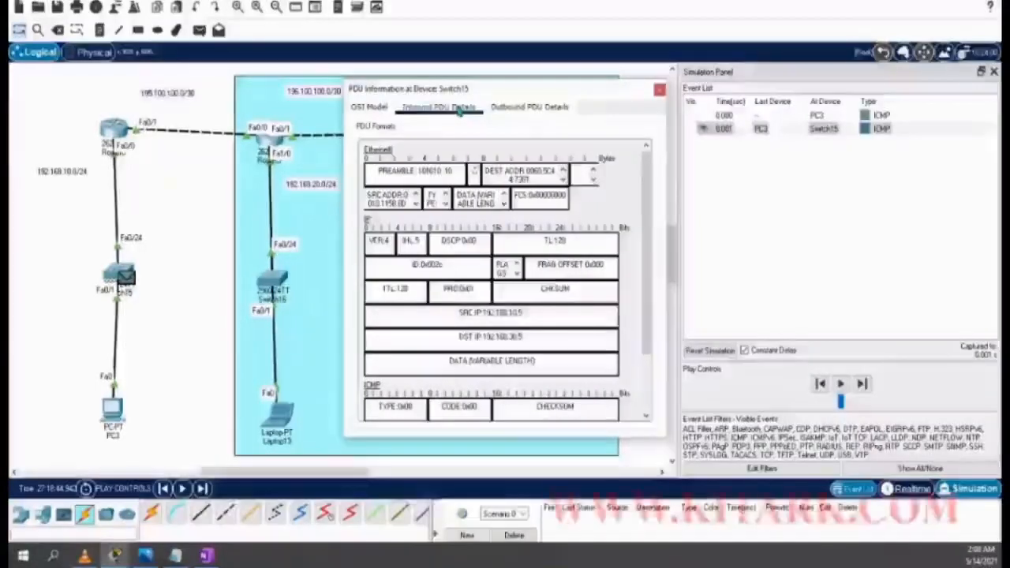
Compare the source and destination IP addresses in Switch15's inbound and outbound PDU details
left_click_drag(524, 313, 503, 337)
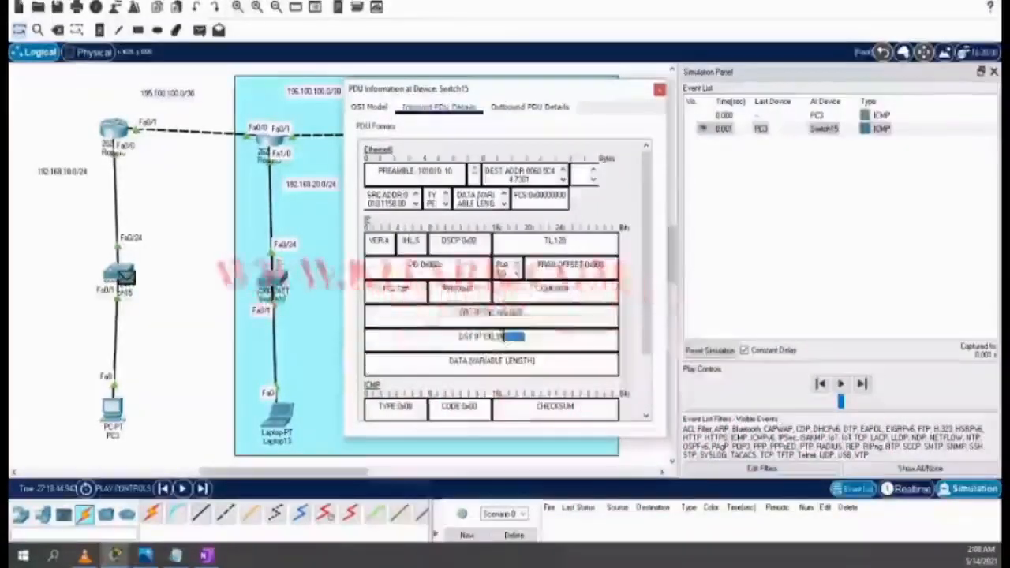
left_click(529, 103)
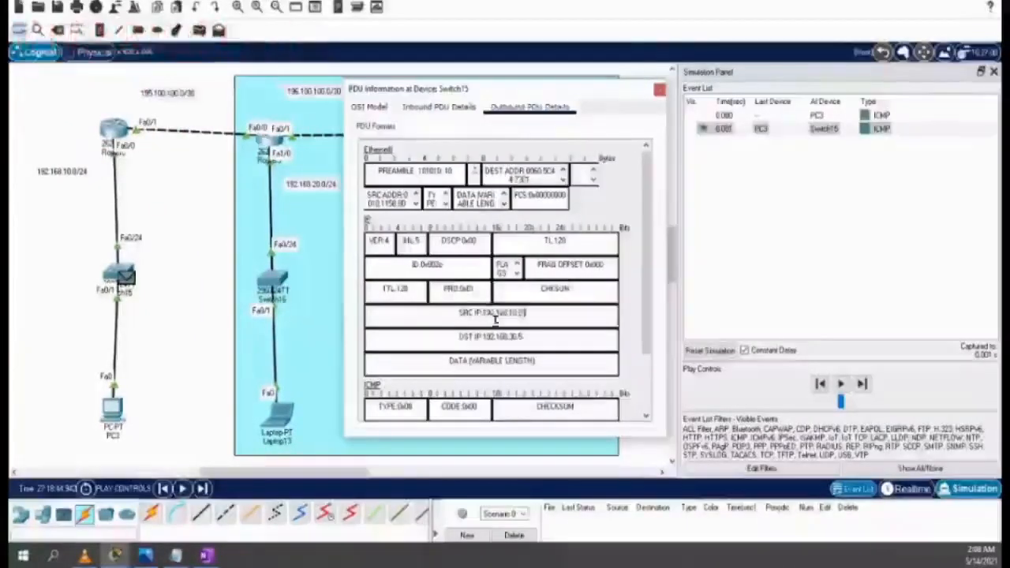
left_click_drag(532, 337, 509, 337)
left_click(660, 90)
Advance the simulation by one event and inspect the ICMP packet's inbound and outbound PDU details at Router8
left_click(863, 386)
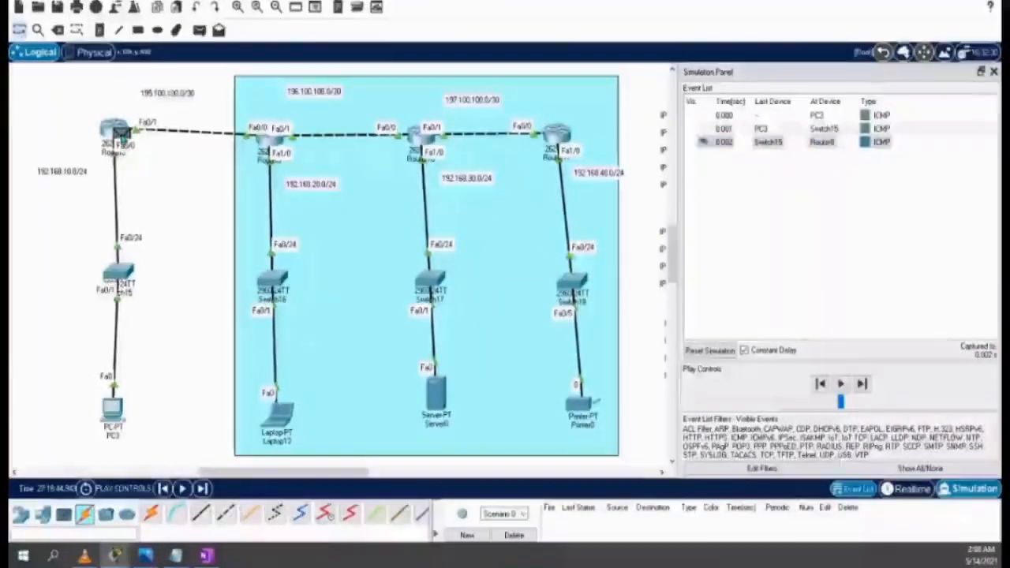
left_click(120, 136)
left_click(422, 101)
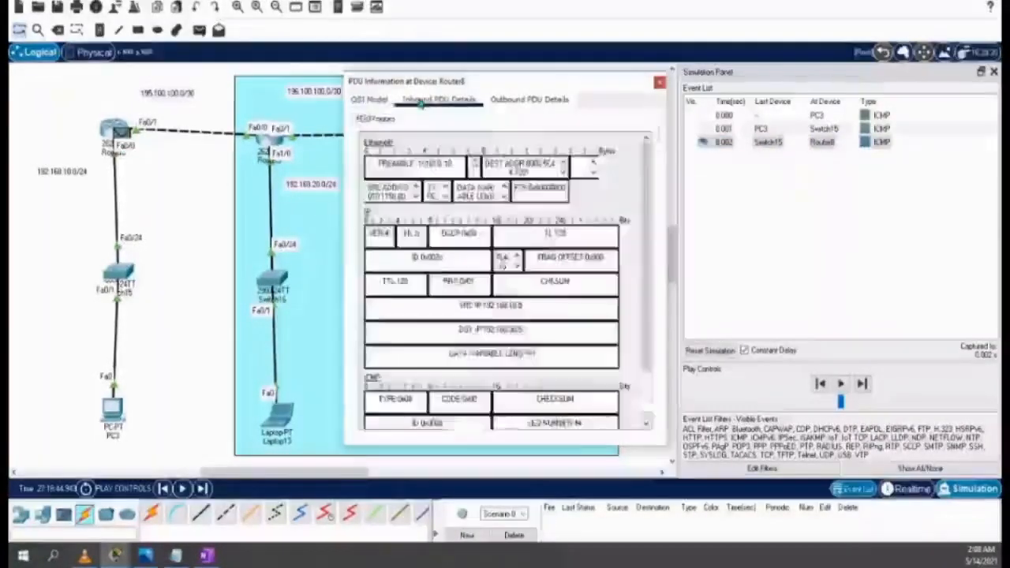
left_click(543, 101)
left_click(462, 101)
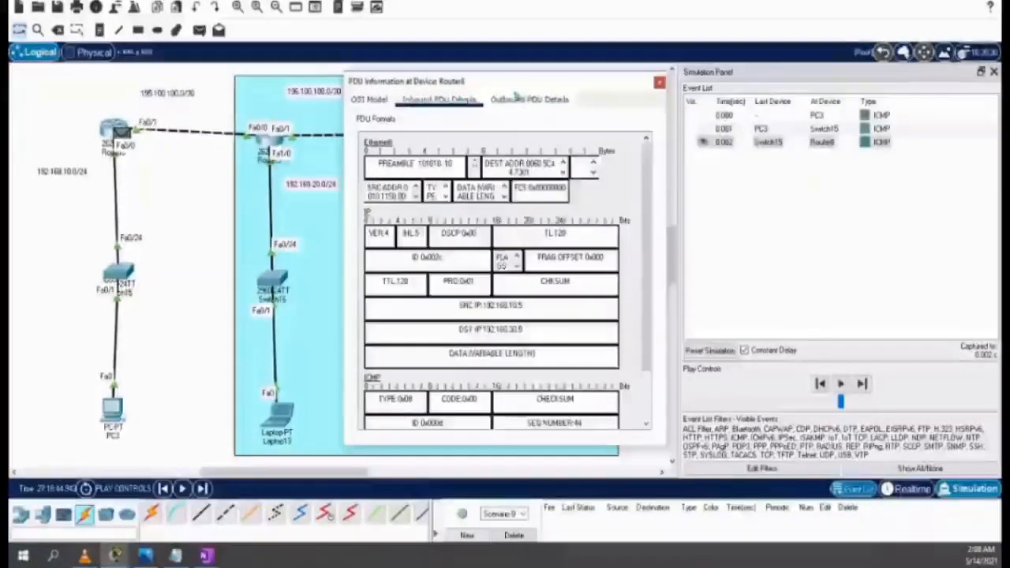
left_click(660, 83)
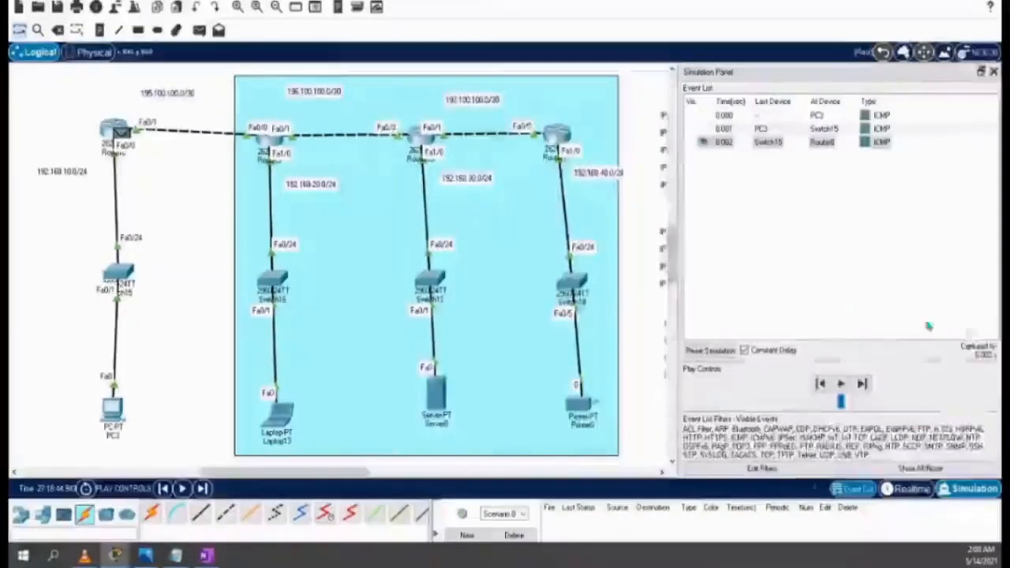
Step the packet on to Router9 and view its inbound and outbound PDU details there
left_click(863, 385)
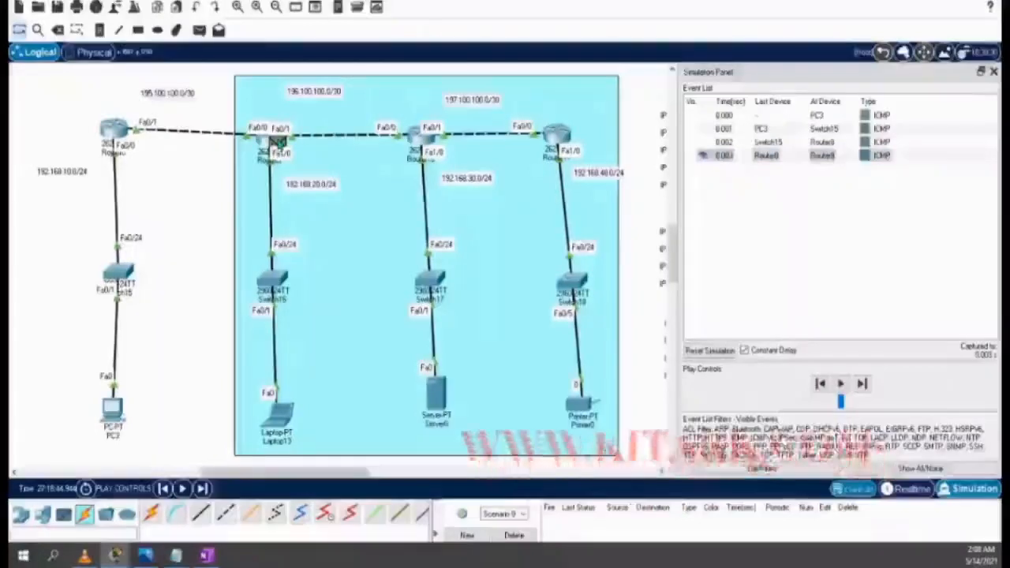
left_click(276, 141)
left_click(456, 103)
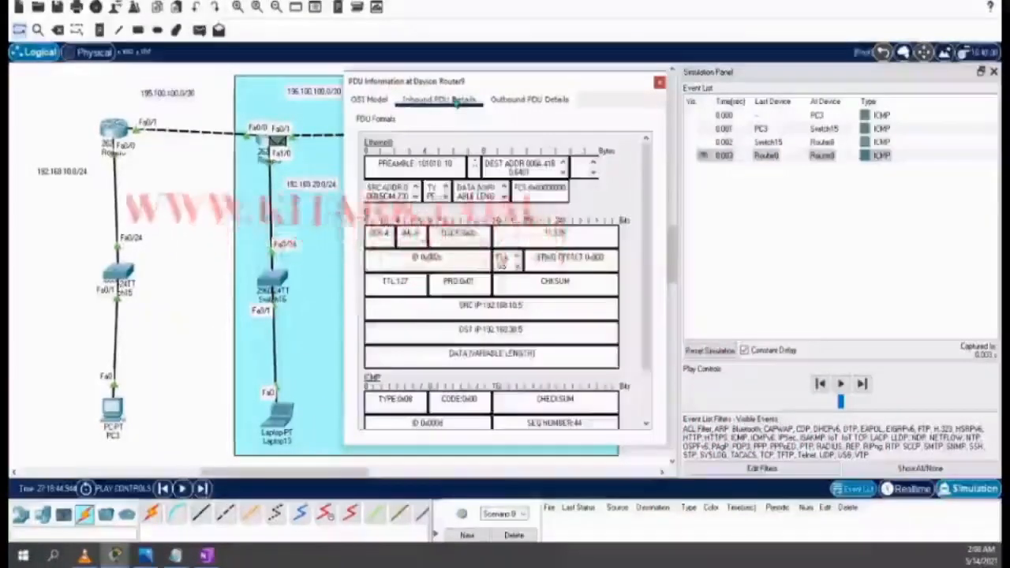
left_click(529, 102)
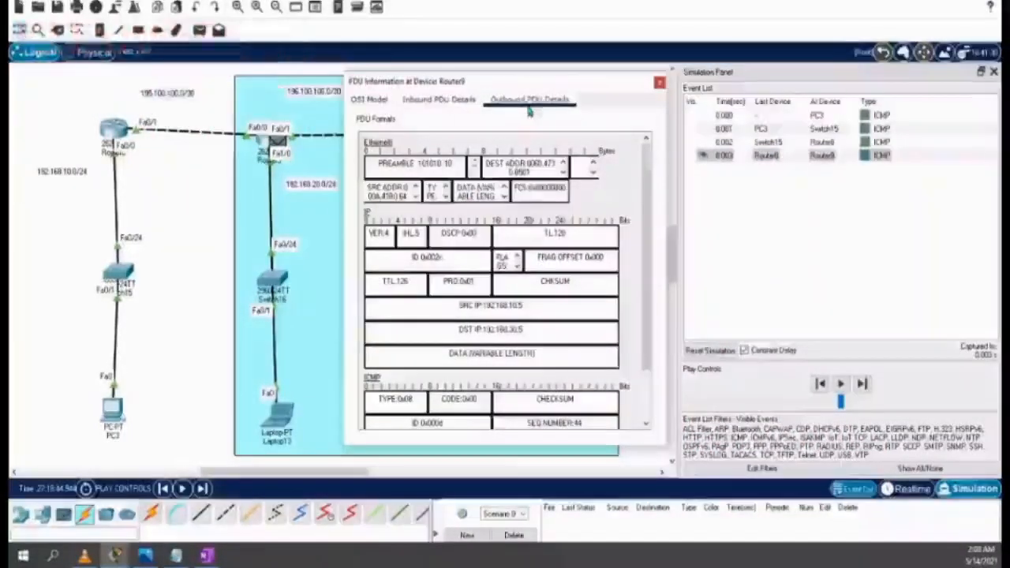
left_click(660, 82)
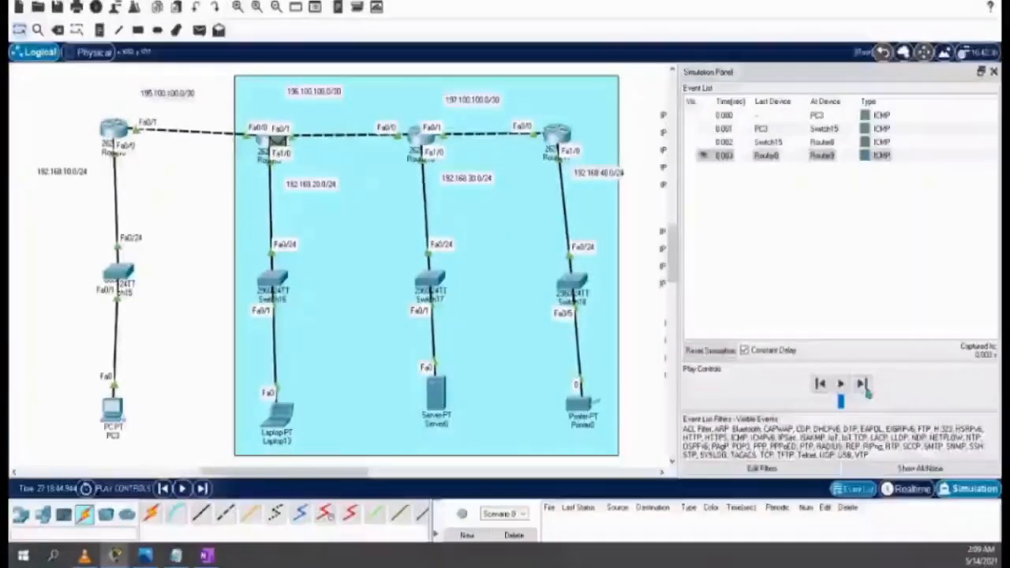
Advance the simulation event by event through Router10 and Switch17 until the packet reaches Server0
left_click(863, 385)
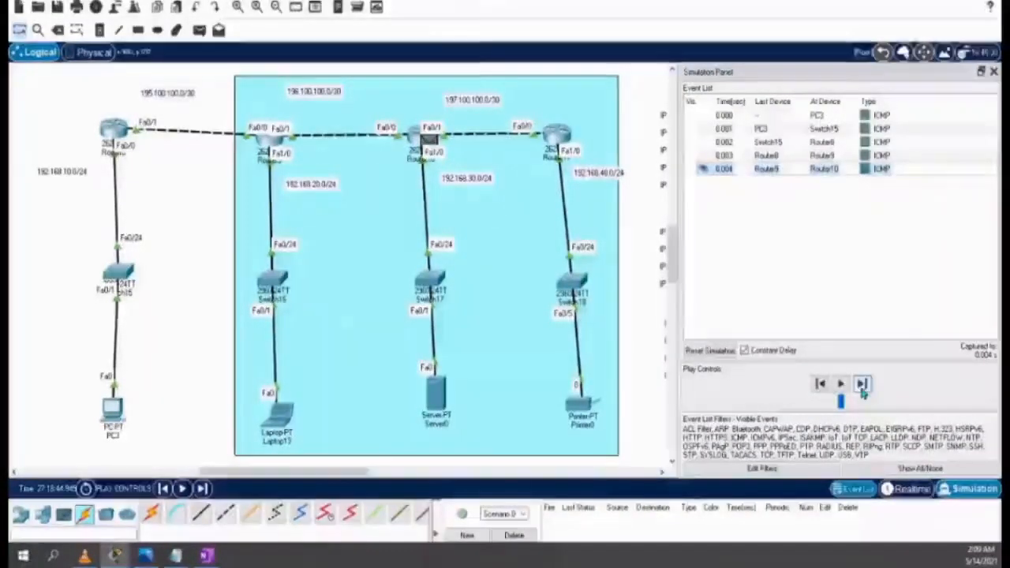
left_click(862, 385)
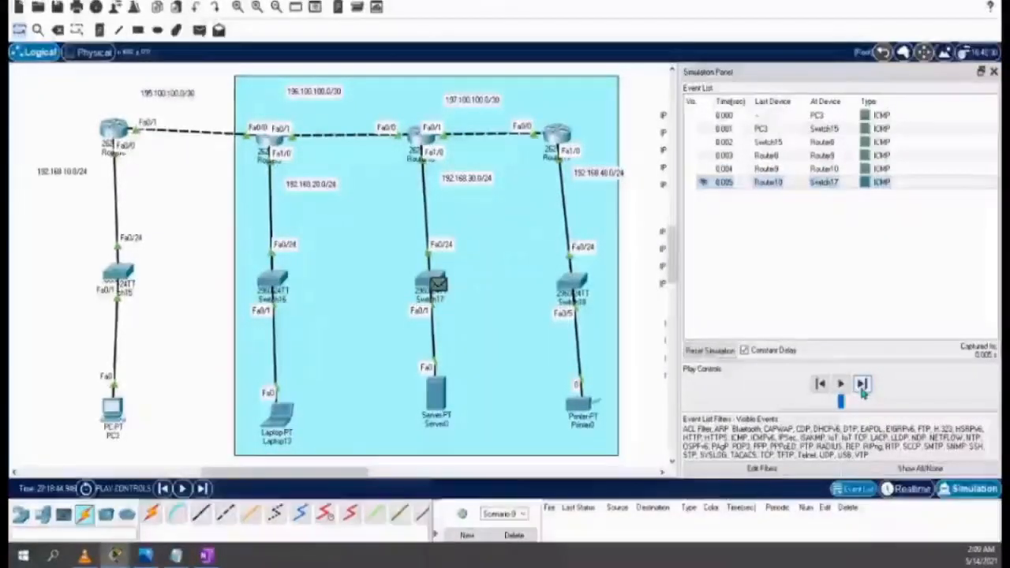
left_click(863, 387)
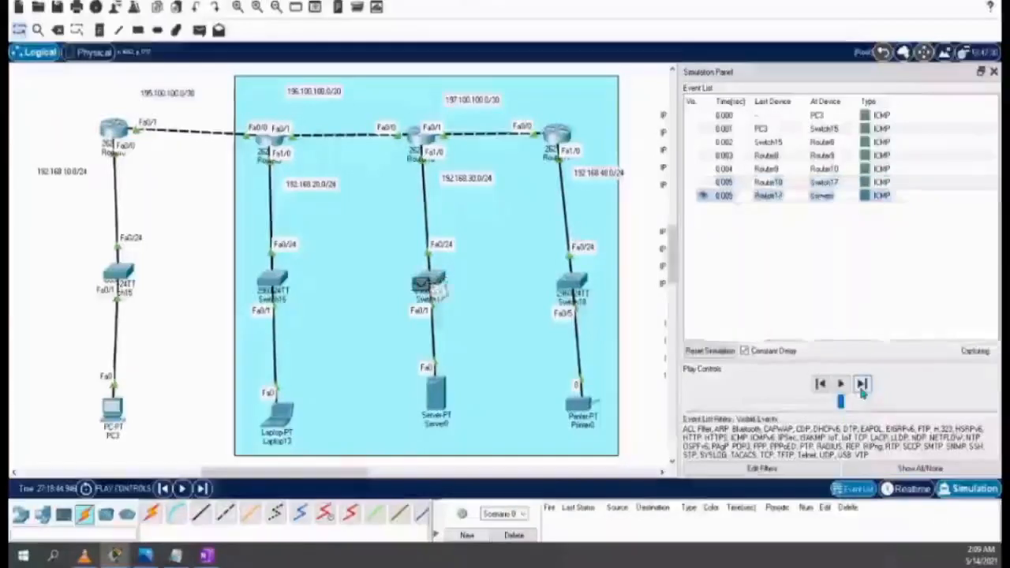
Examine the packet at Server0, comparing the source and destination IP addresses in its inbound and outbound PDU details
left_click(443, 401)
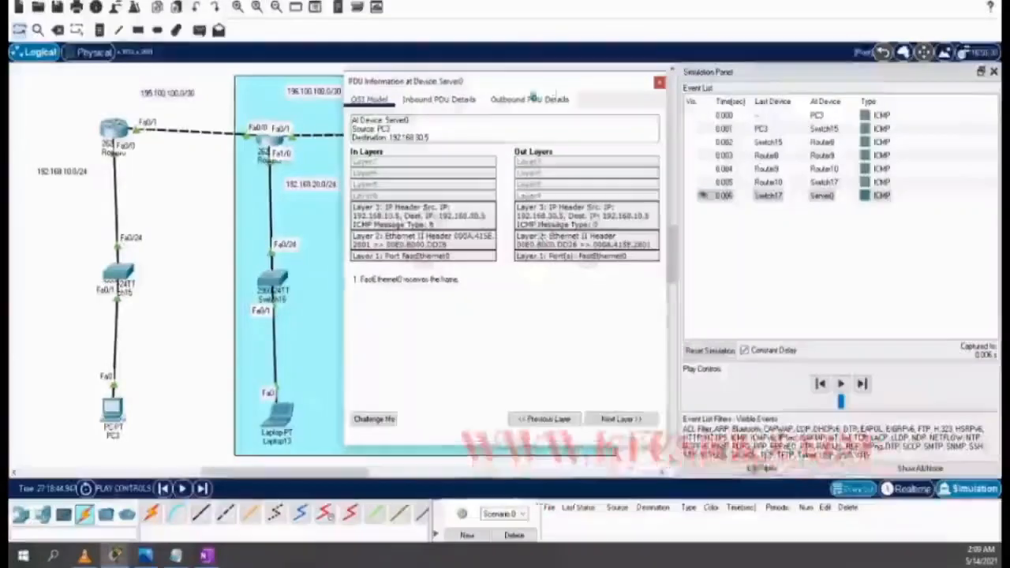
left_click_drag(526, 84, 715, 89)
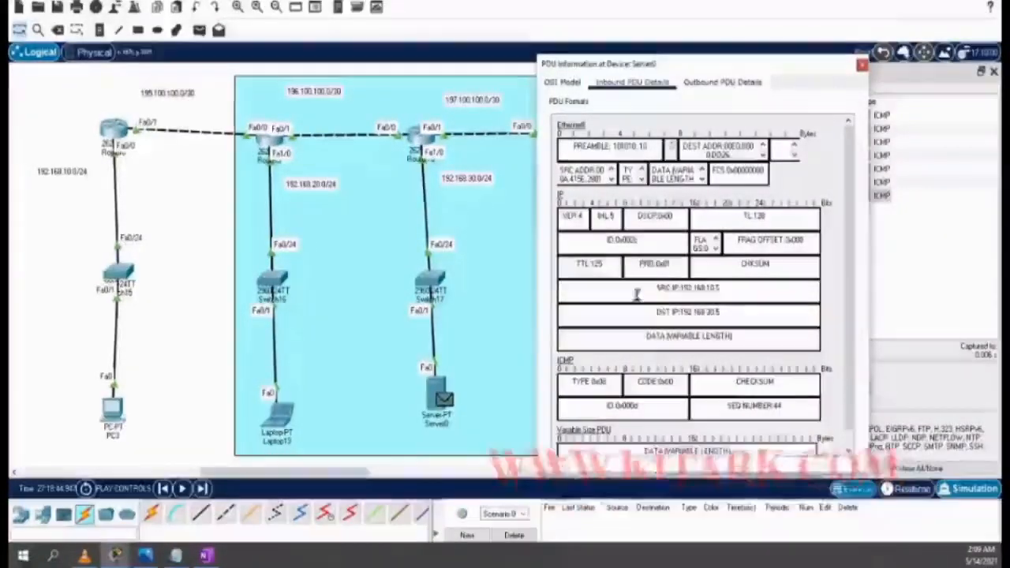
left_click_drag(719, 289, 705, 289)
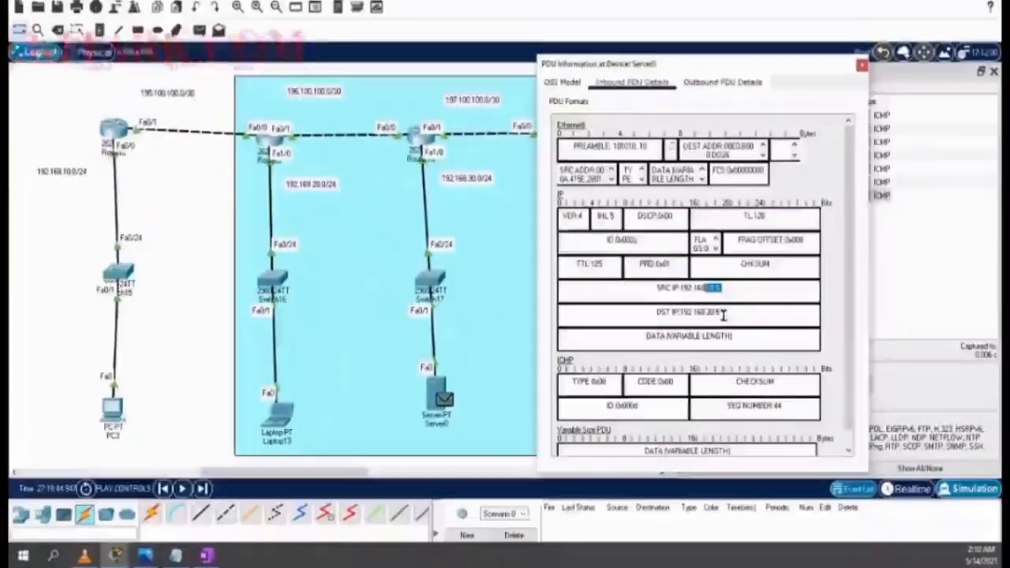
left_click_drag(719, 314, 704, 312)
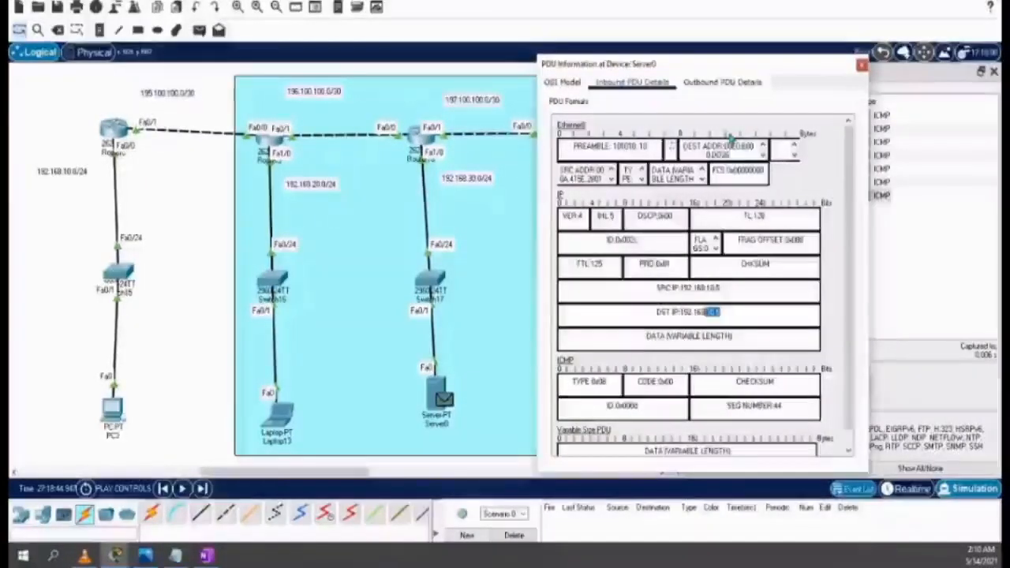
left_click(724, 82)
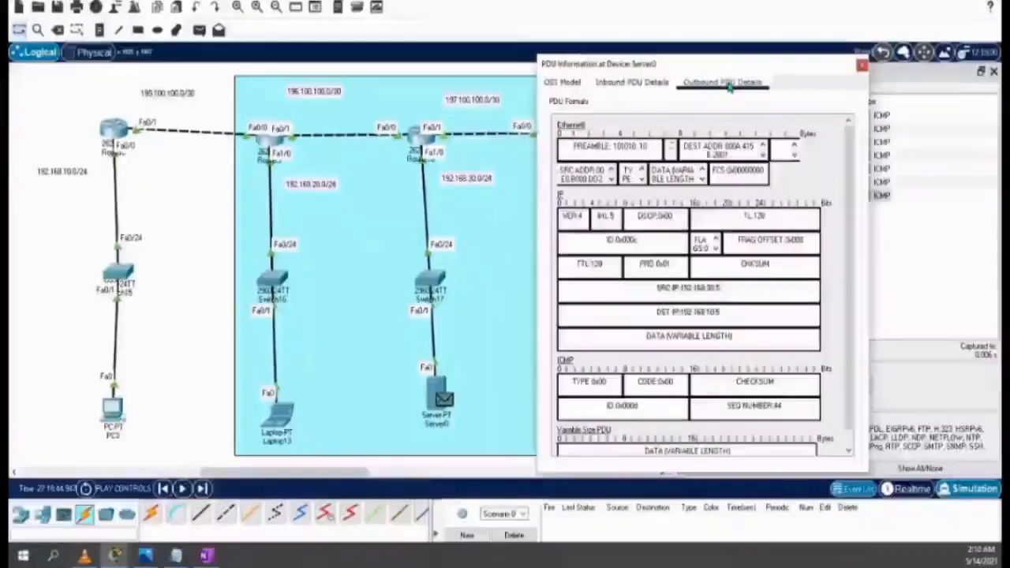
left_click_drag(661, 290, 721, 289)
left_click(730, 290)
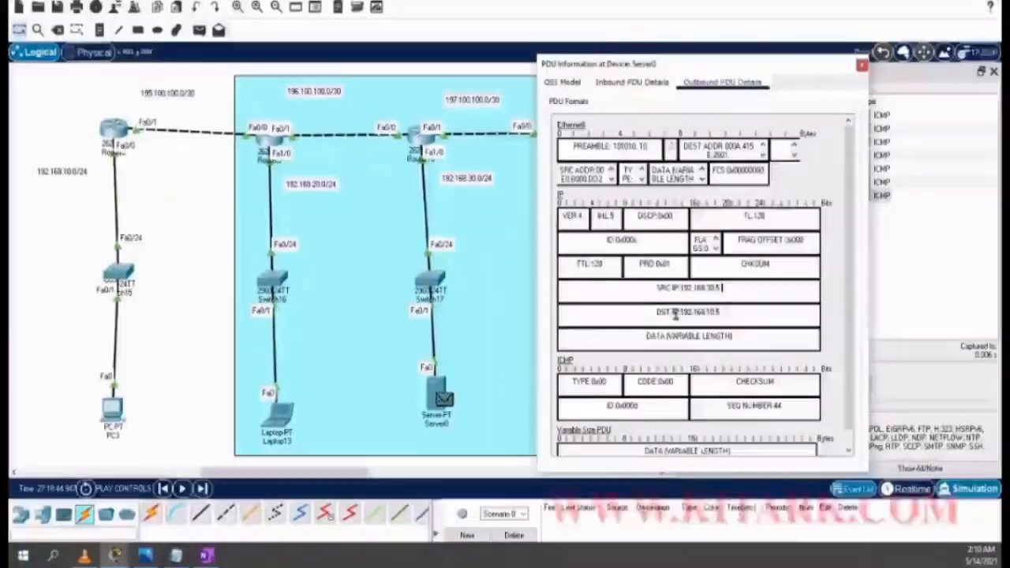
left_click_drag(652, 312, 723, 312)
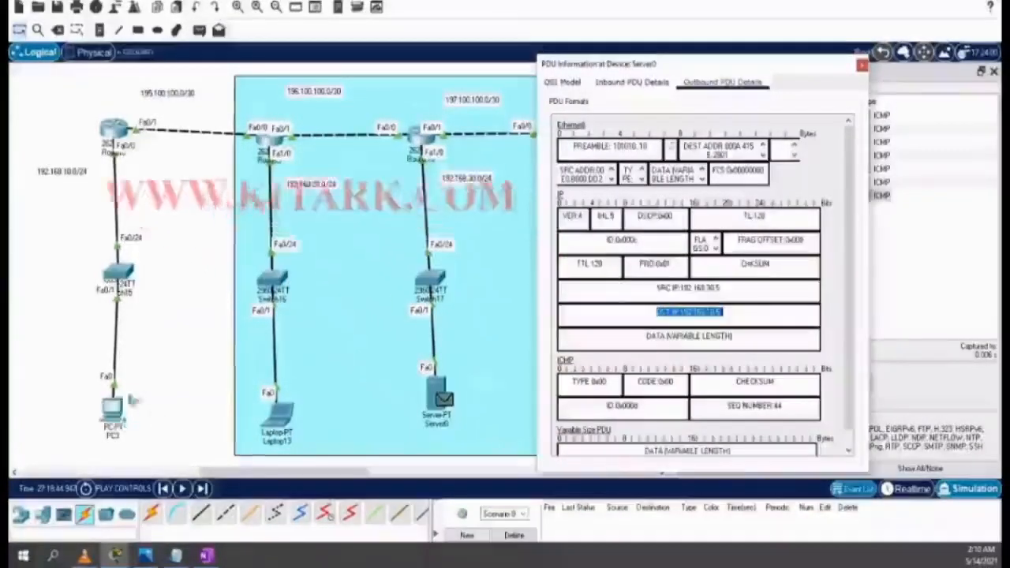
left_click(863, 67)
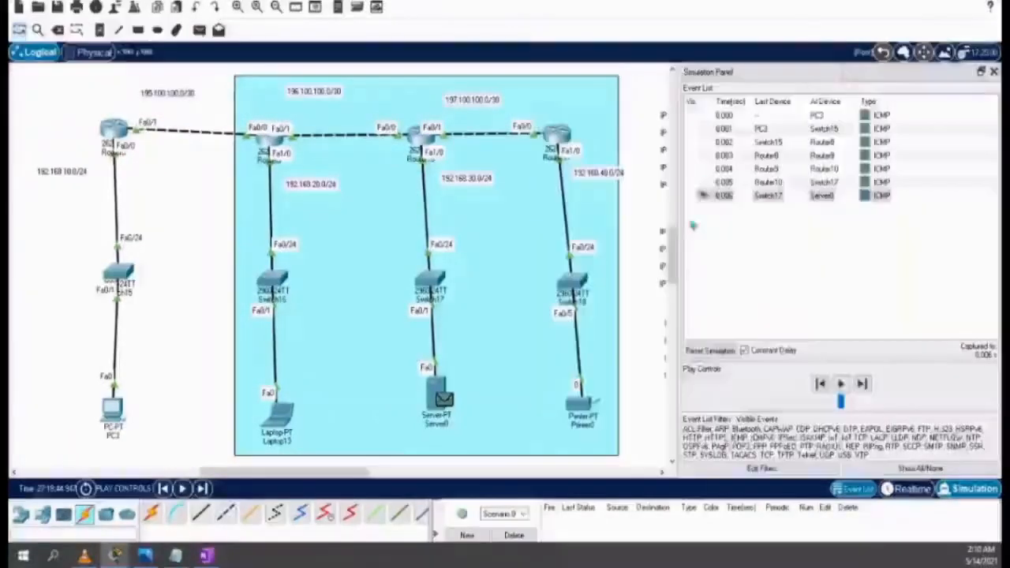
Advance the simulation event by event until the ICMP reply travels from Server0 back to PC3
left_click(863, 385)
left_click(864, 385)
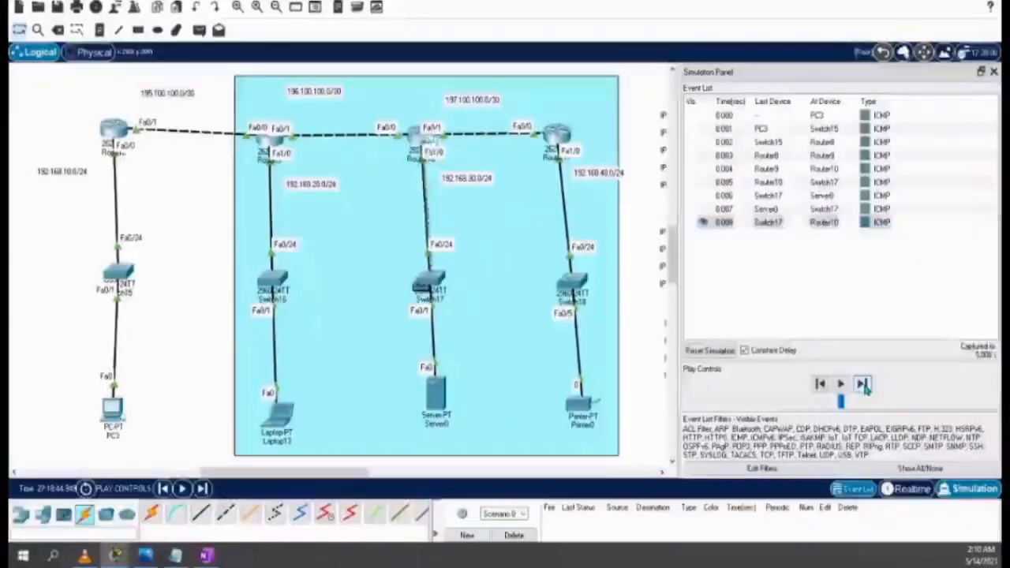
left_click(864, 384)
left_click(864, 385)
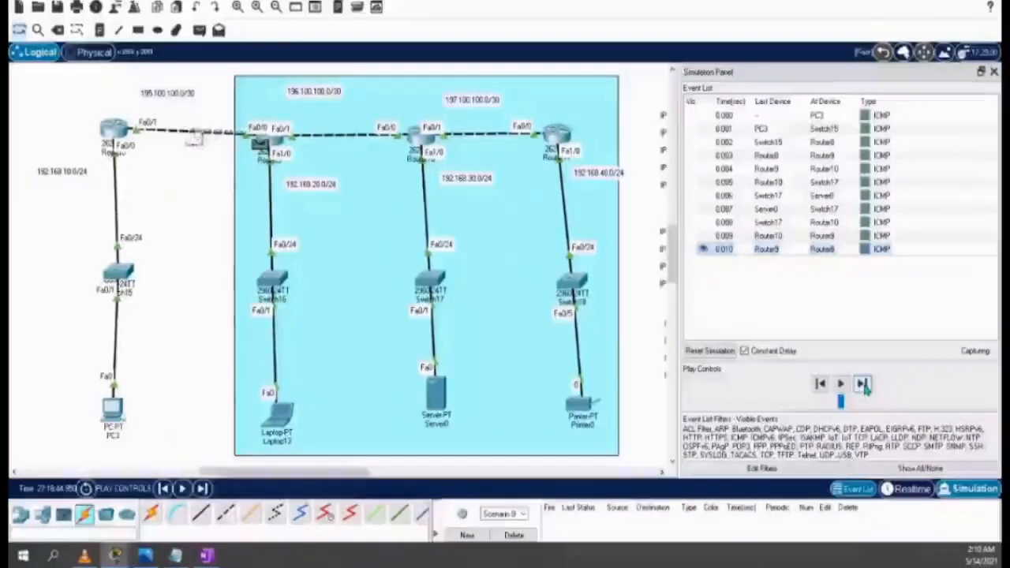
left_click(863, 384)
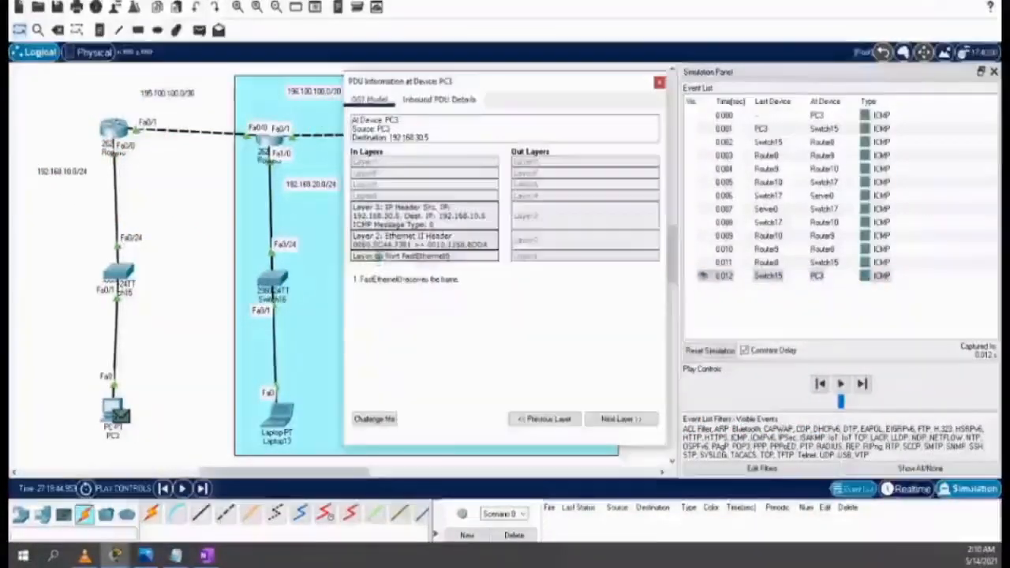
Examine the returned packet at PC3, checking the destination IP in its inbound PDU details and its OSI model layers
left_click(439, 99)
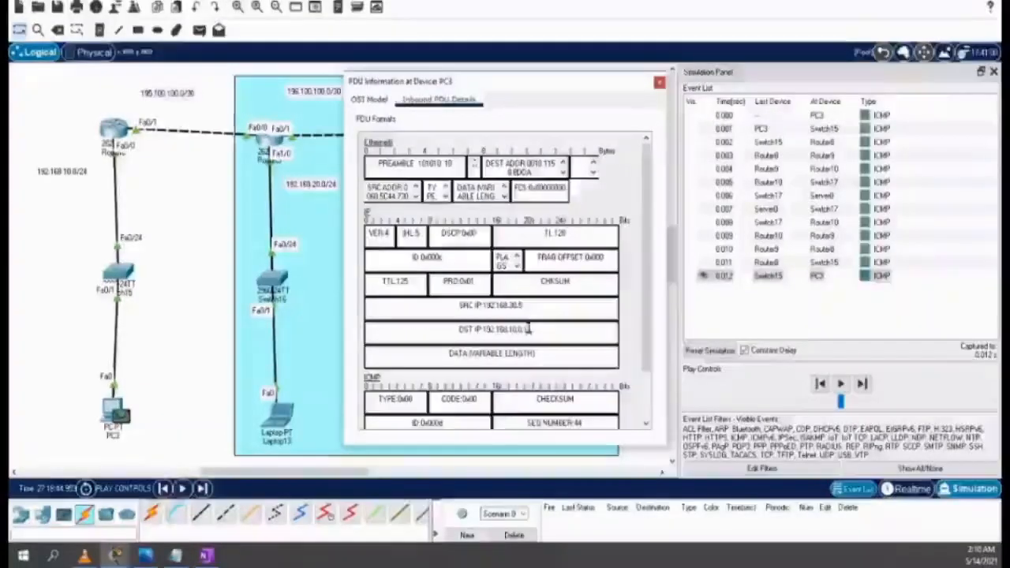
left_click_drag(524, 329, 472, 329)
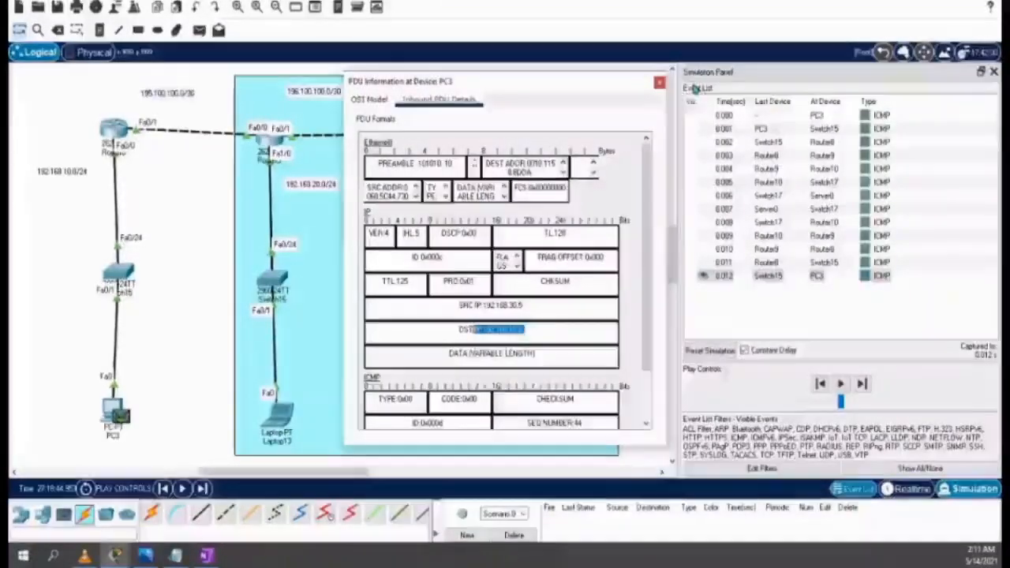
left_click(378, 100)
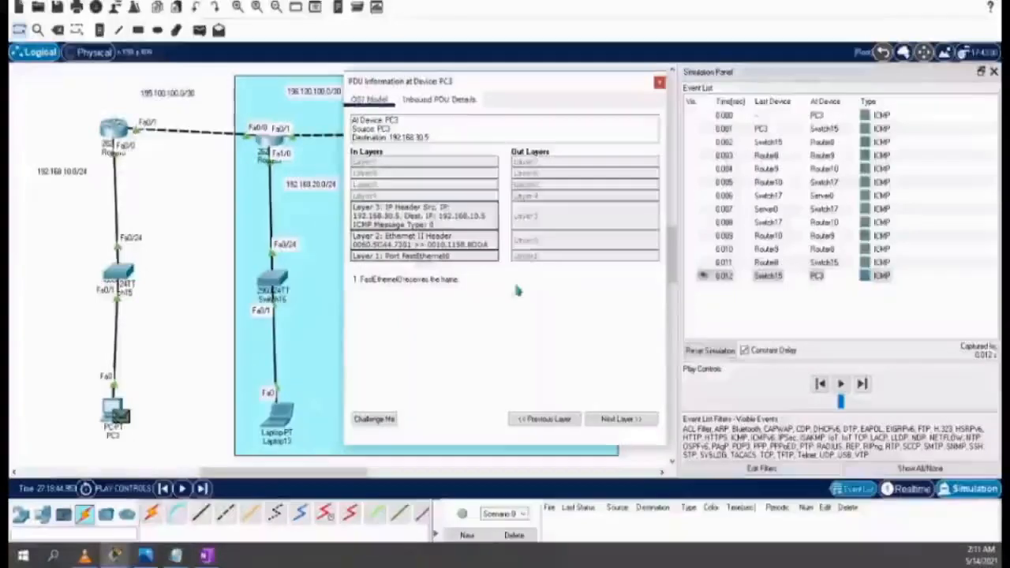
left_click(660, 83)
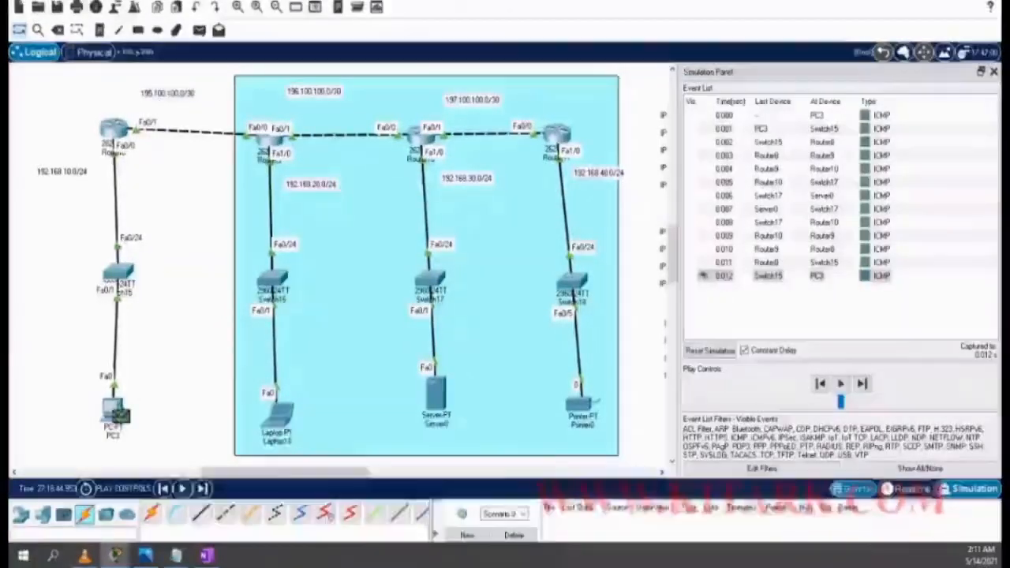
Check the latest reply from 192.168.30.5 in PC3's command prompt
left_click(117, 411)
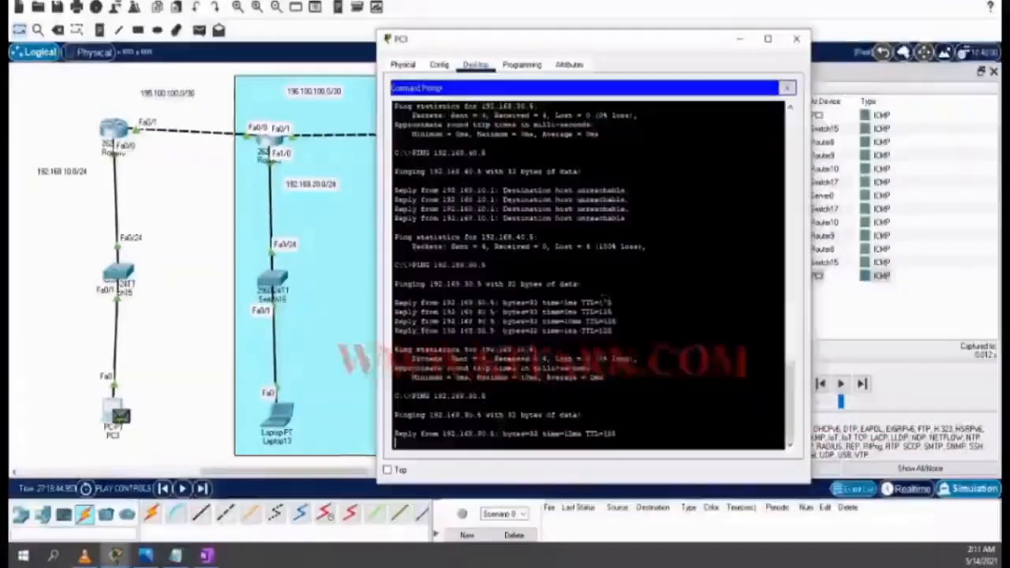
left_click_drag(592, 434, 383, 437)
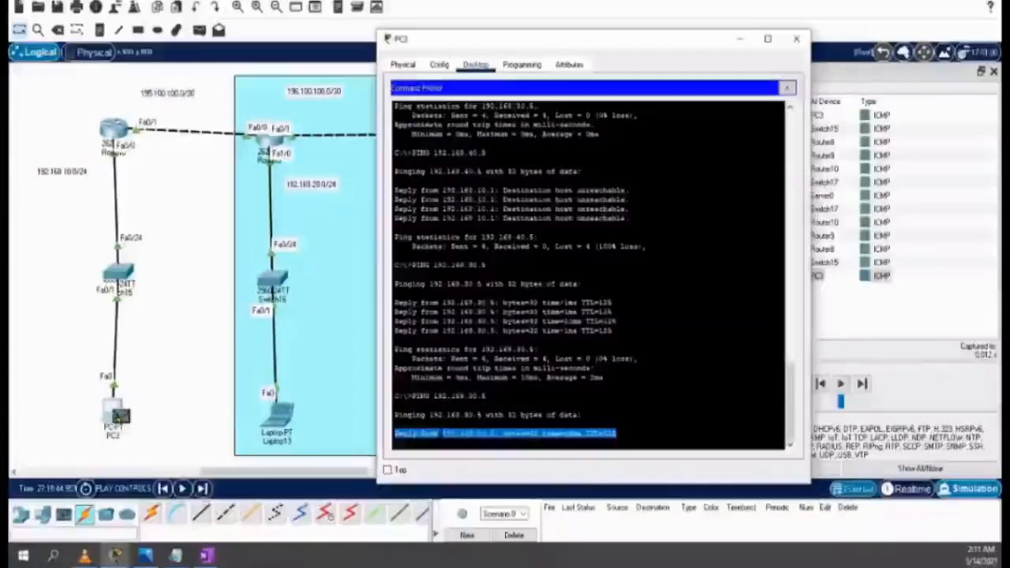
left_click(482, 434)
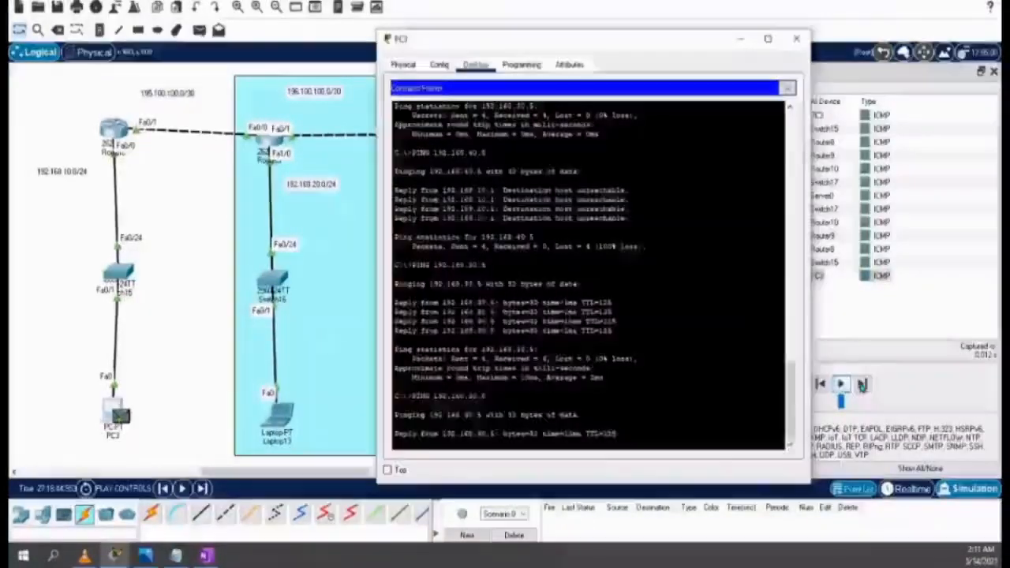
Advance the simulation several more events and inspect the first STP event's PDU information at the multilayer switch
left_click(862, 385)
left_click(863, 386)
left_click(863, 386)
left_click(863, 385)
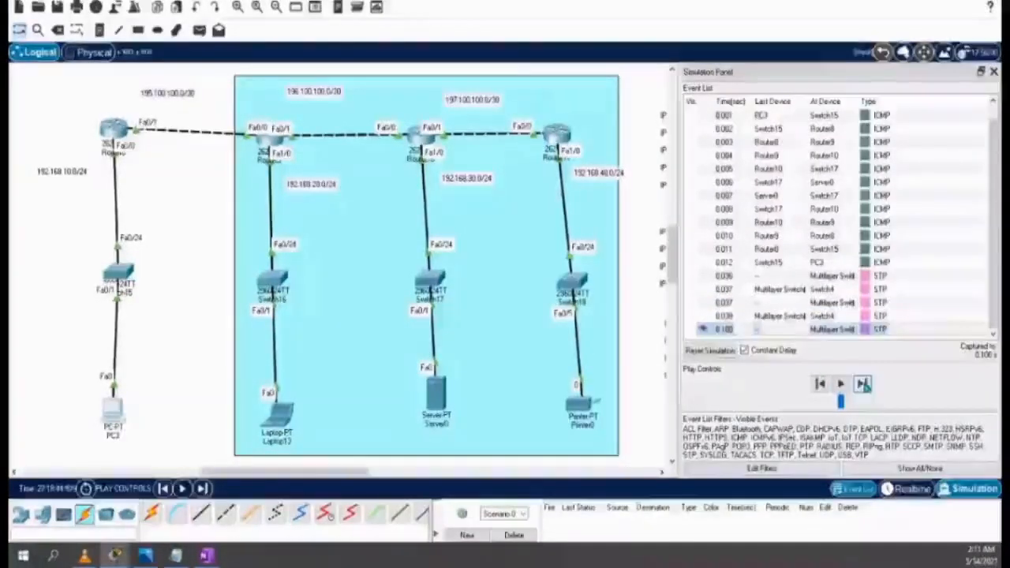
left_click(866, 275)
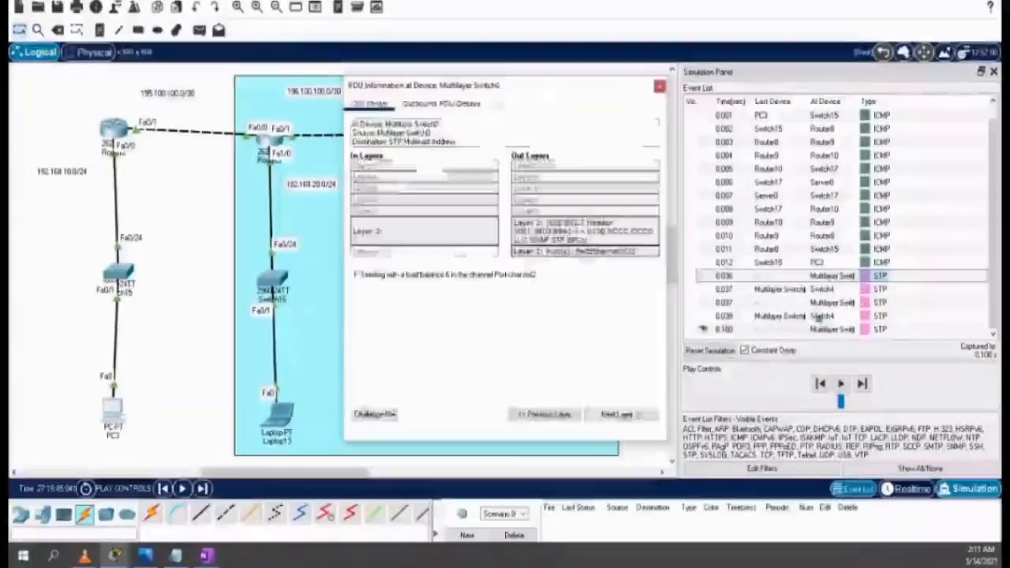
left_click(659, 88)
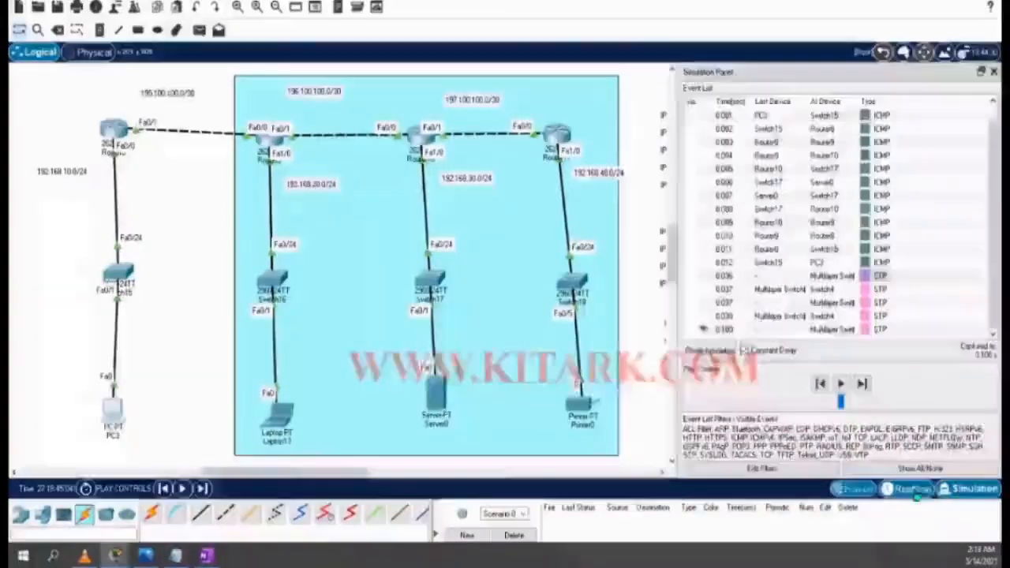
Return to realtime mode and check the remaining ping replies in PC3's command prompt
left_click(910, 490)
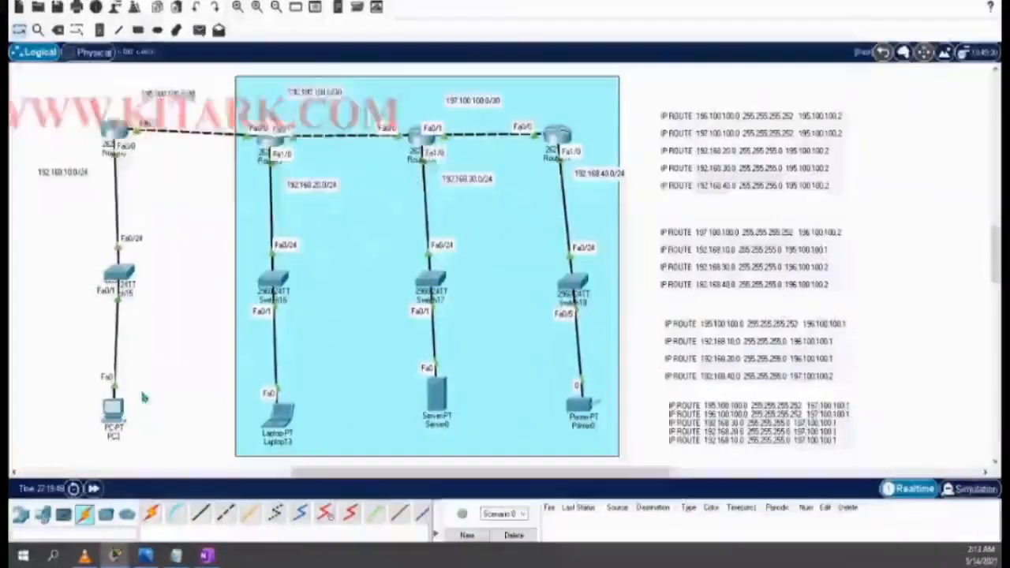
left_click(113, 408)
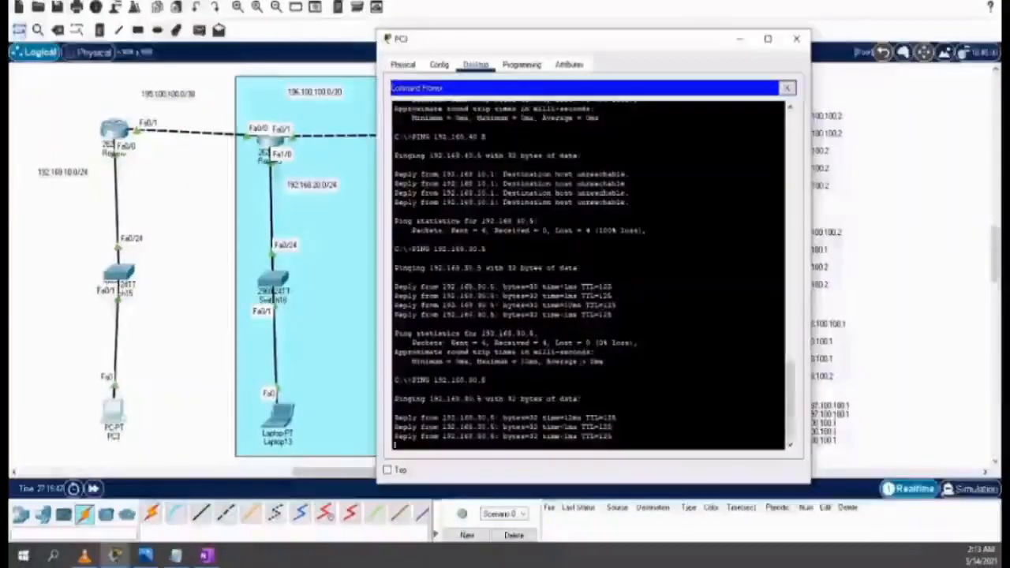